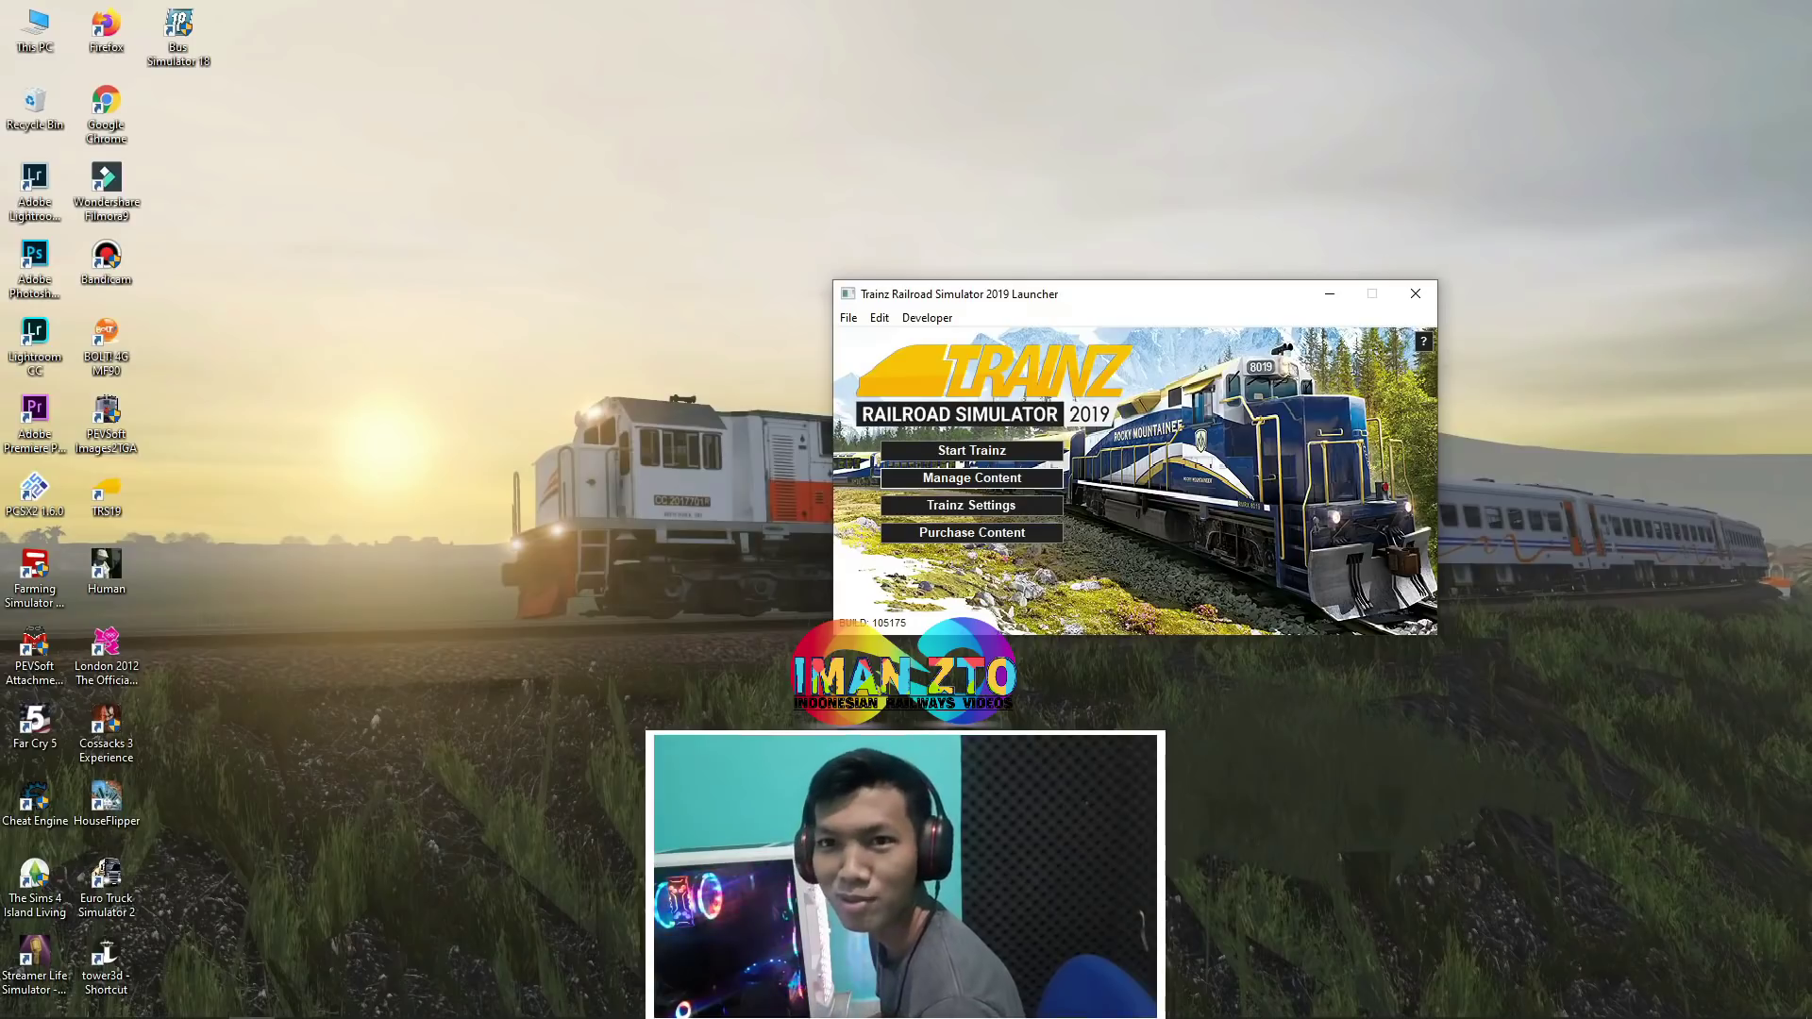
# Step: Open the content management window from the launcher and filter the asset list to Today
pyautogui.click(972, 478)
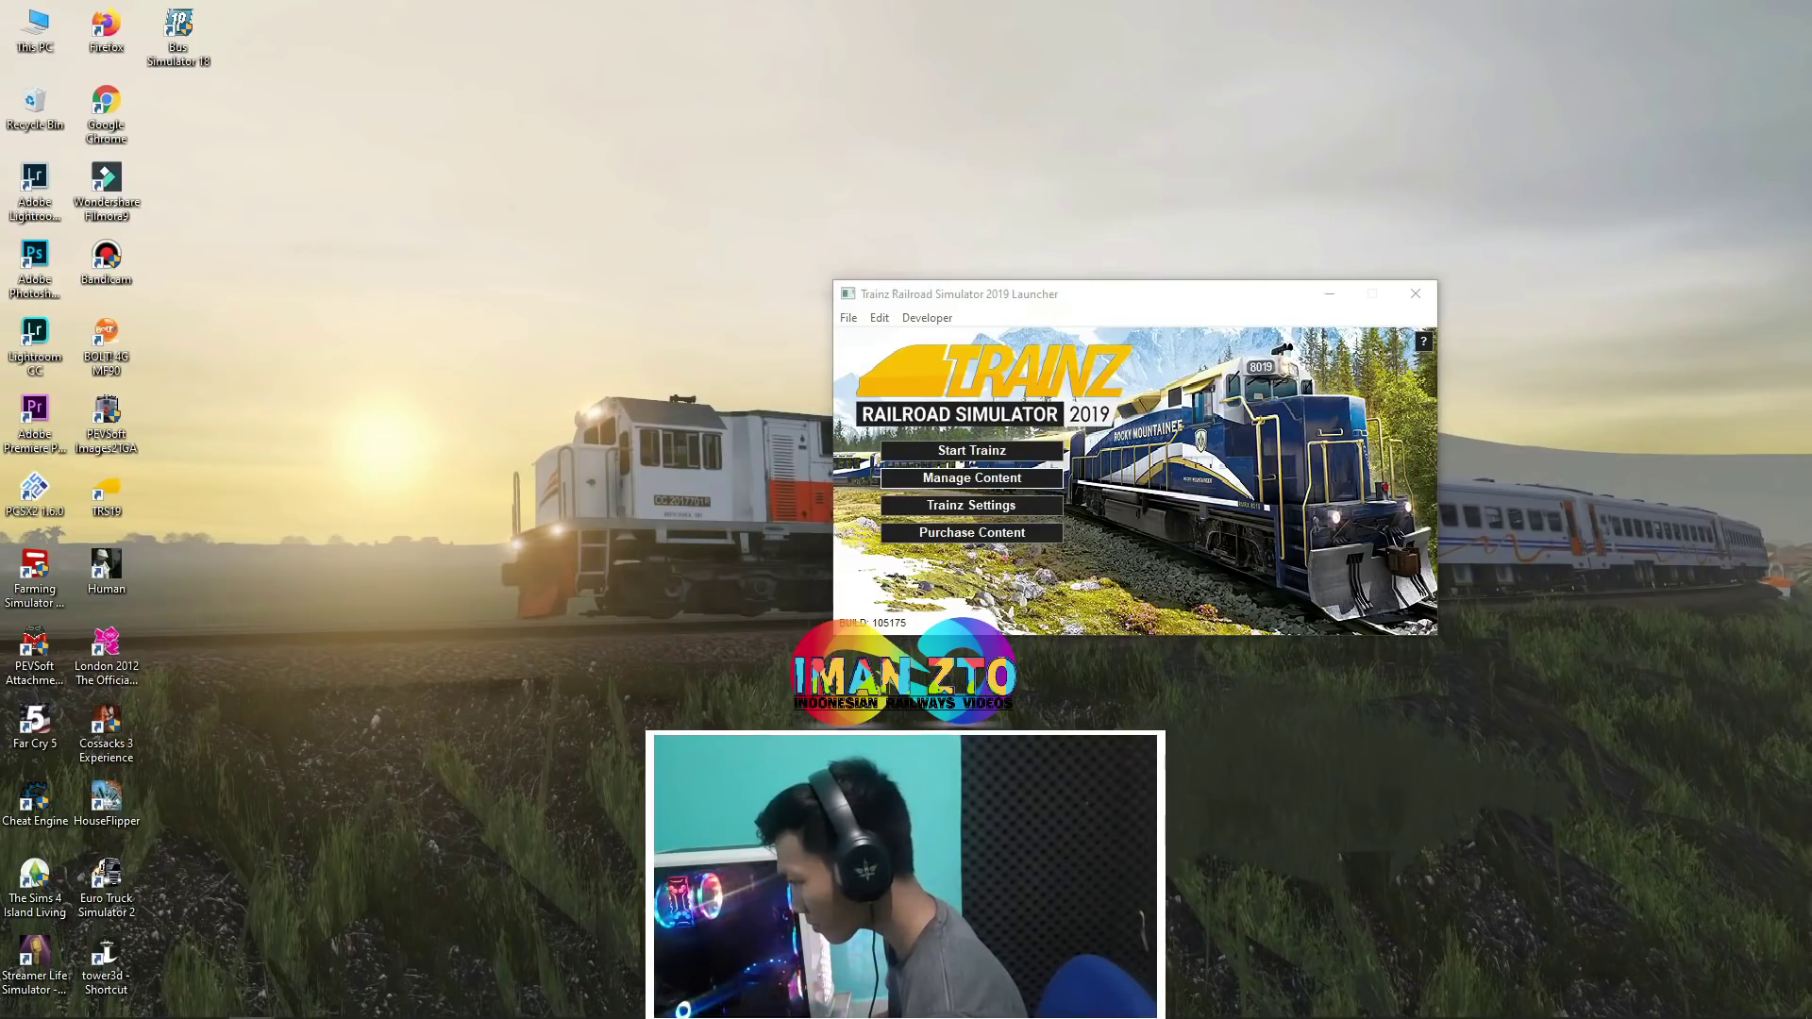
pyautogui.click(1328, 121)
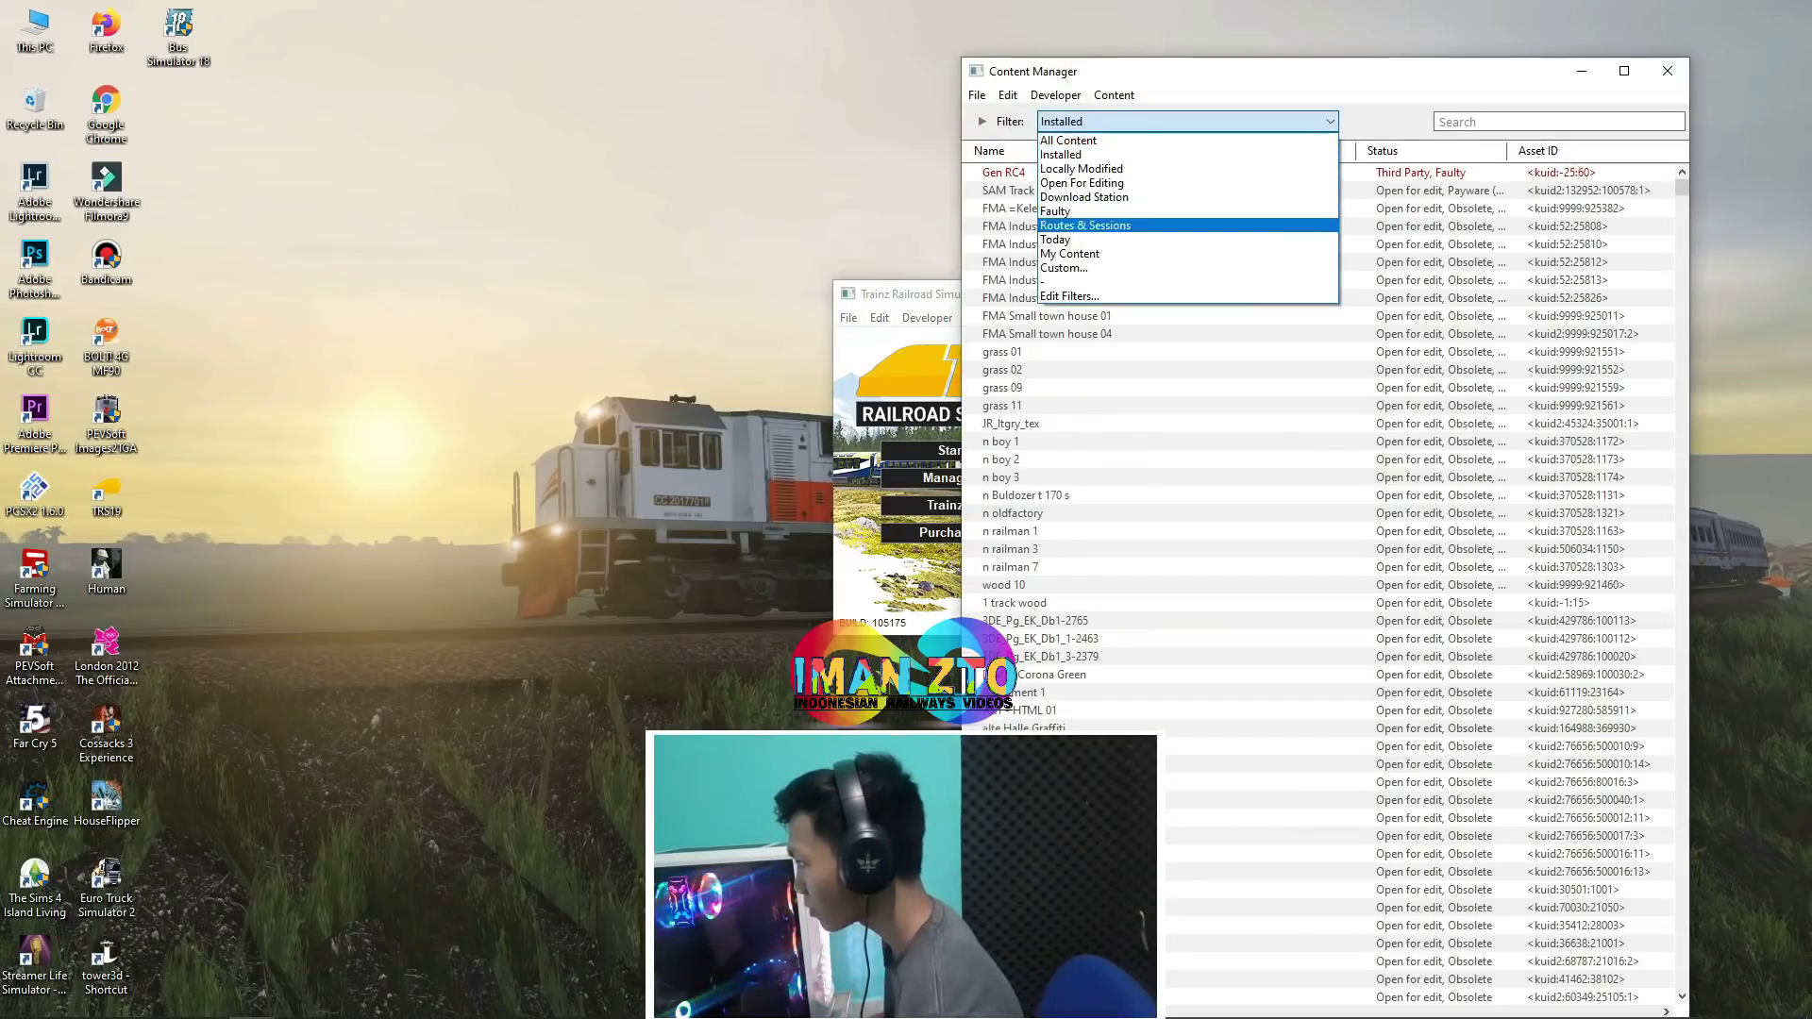
pyautogui.click(1319, 238)
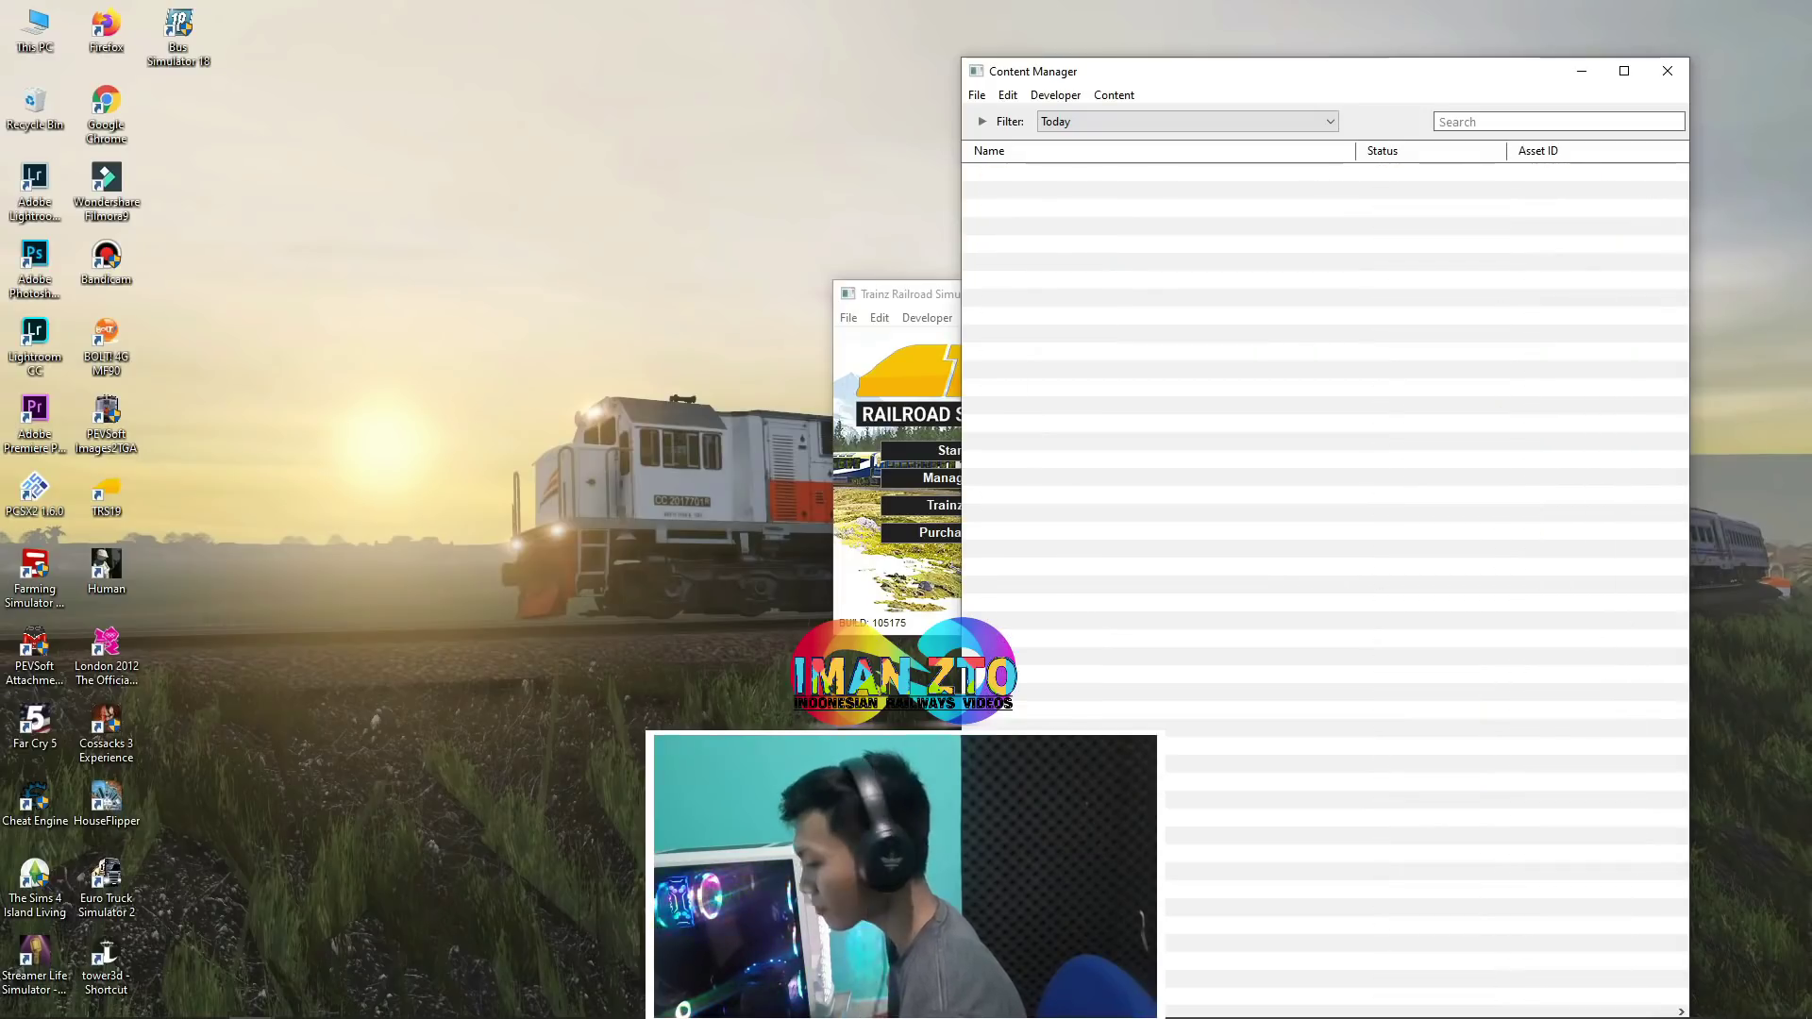
# Step: In File Explorer, open the jirc-jr205-yk-slo folder under Data Lain (E:), Add Ons Trainz 2019, All IRC, and read its readme file
pyautogui.click(206, 1000)
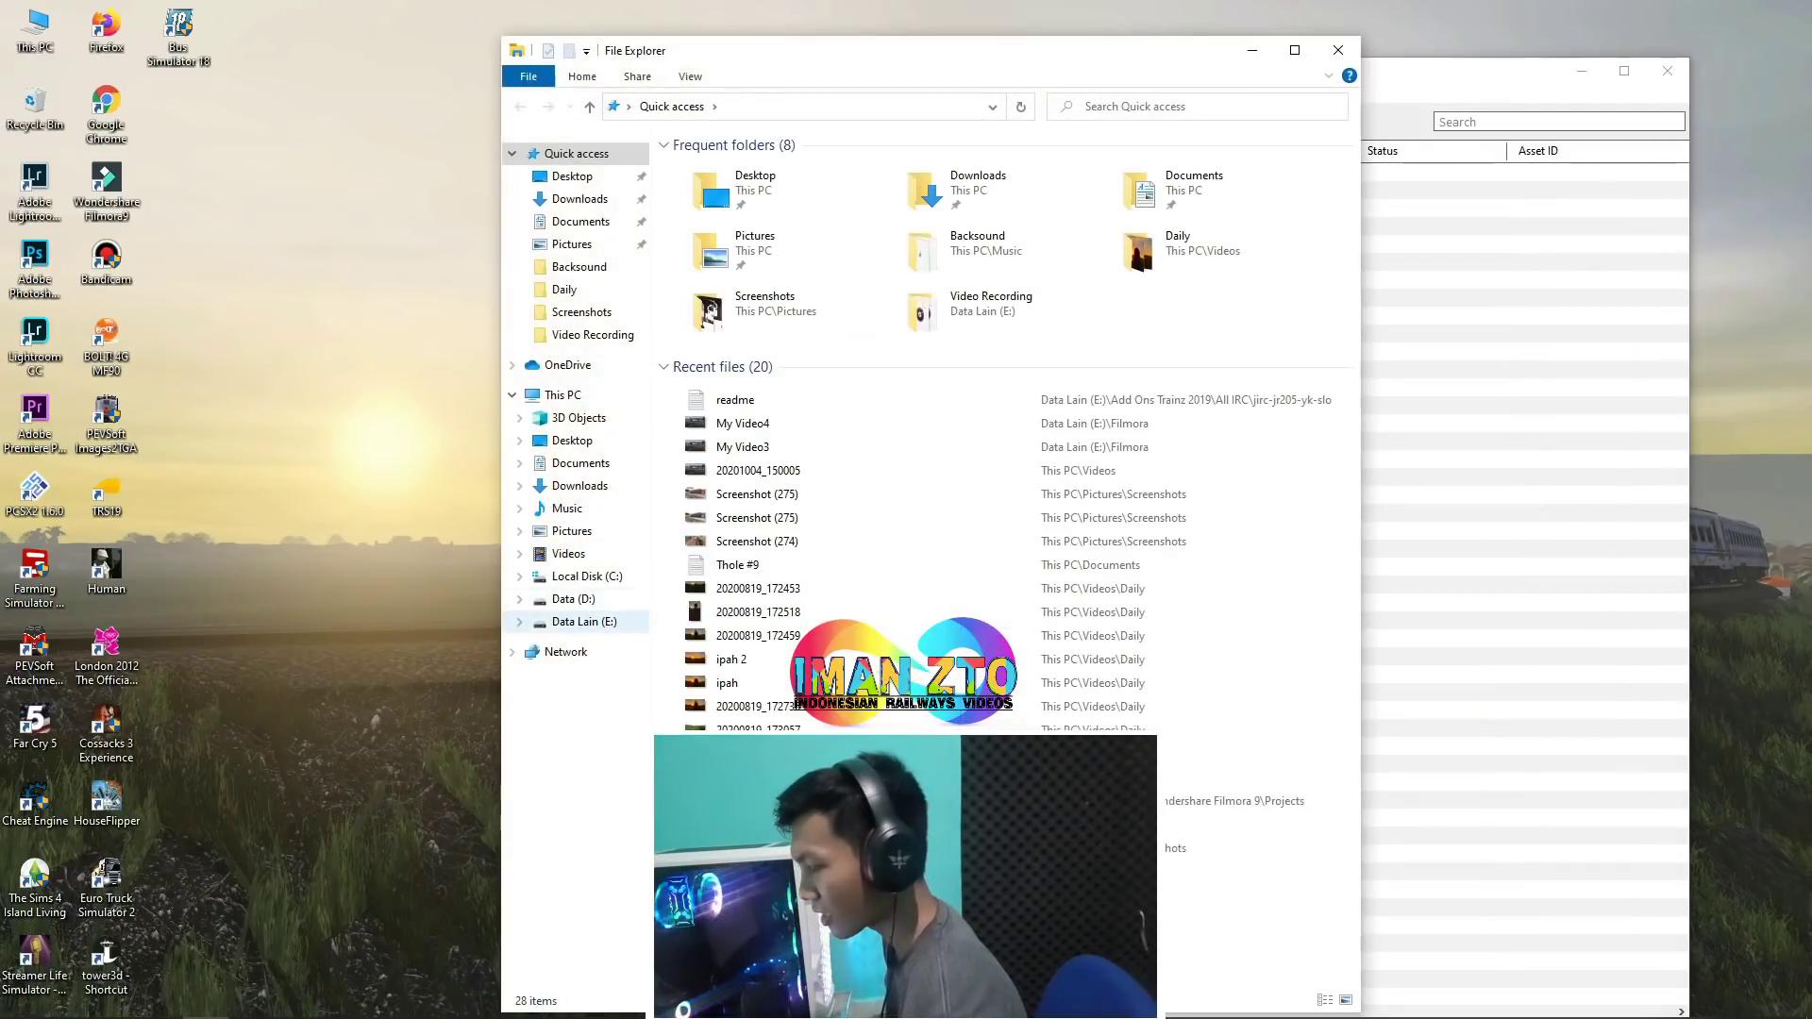
pyautogui.click(584, 620)
pyautogui.moveTo(1057, 52); pyautogui.dragTo(594, 30)
pyautogui.doubleClick(276, 164)
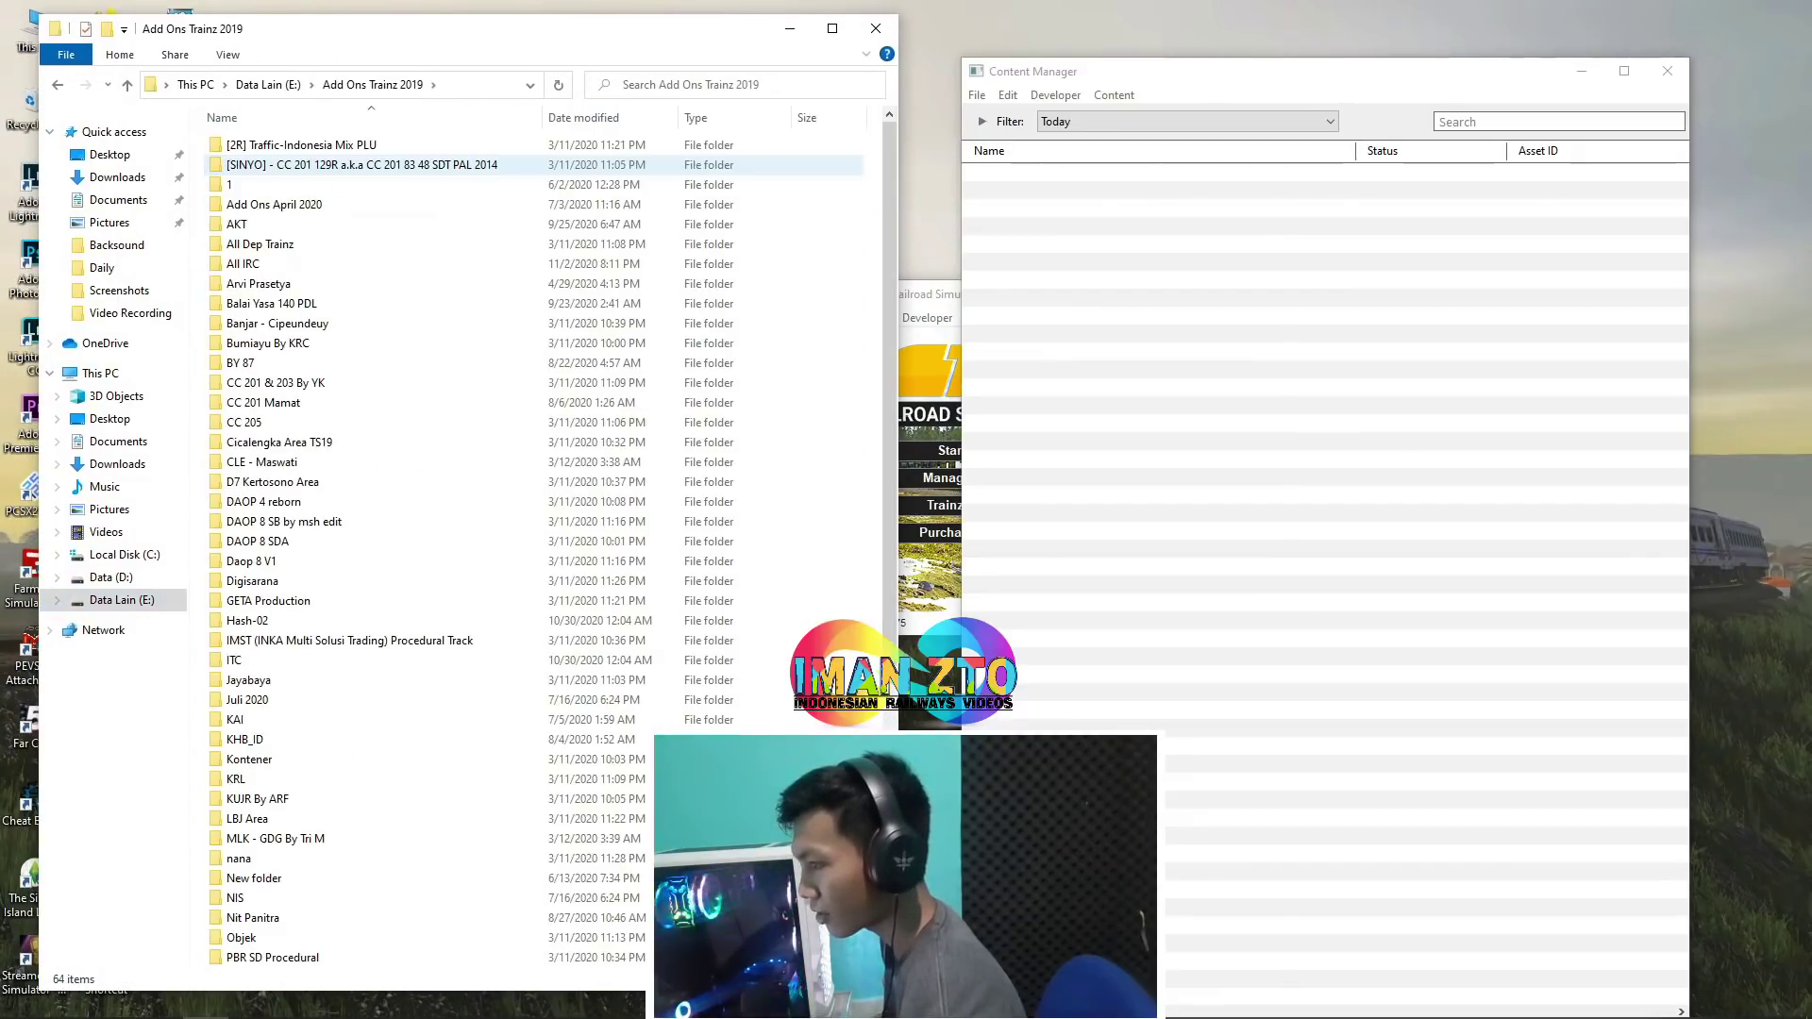
pyautogui.doubleClick(243, 263)
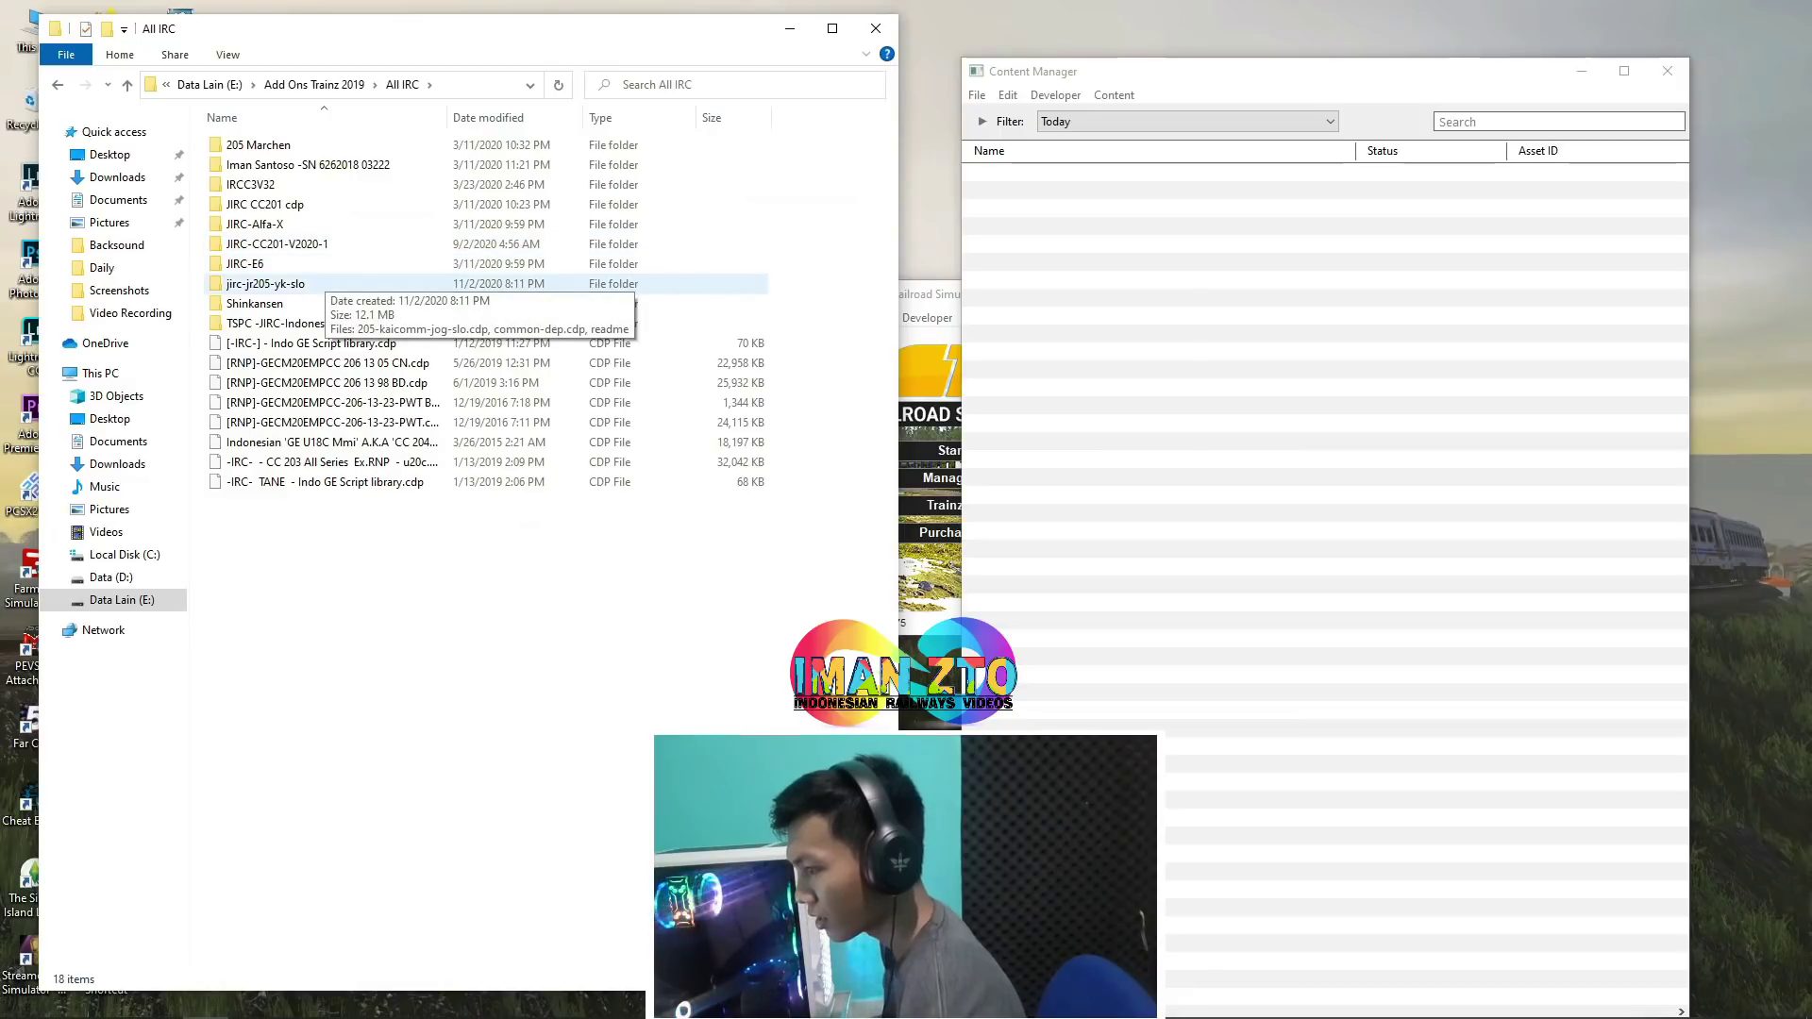
pyautogui.doubleClick(266, 283)
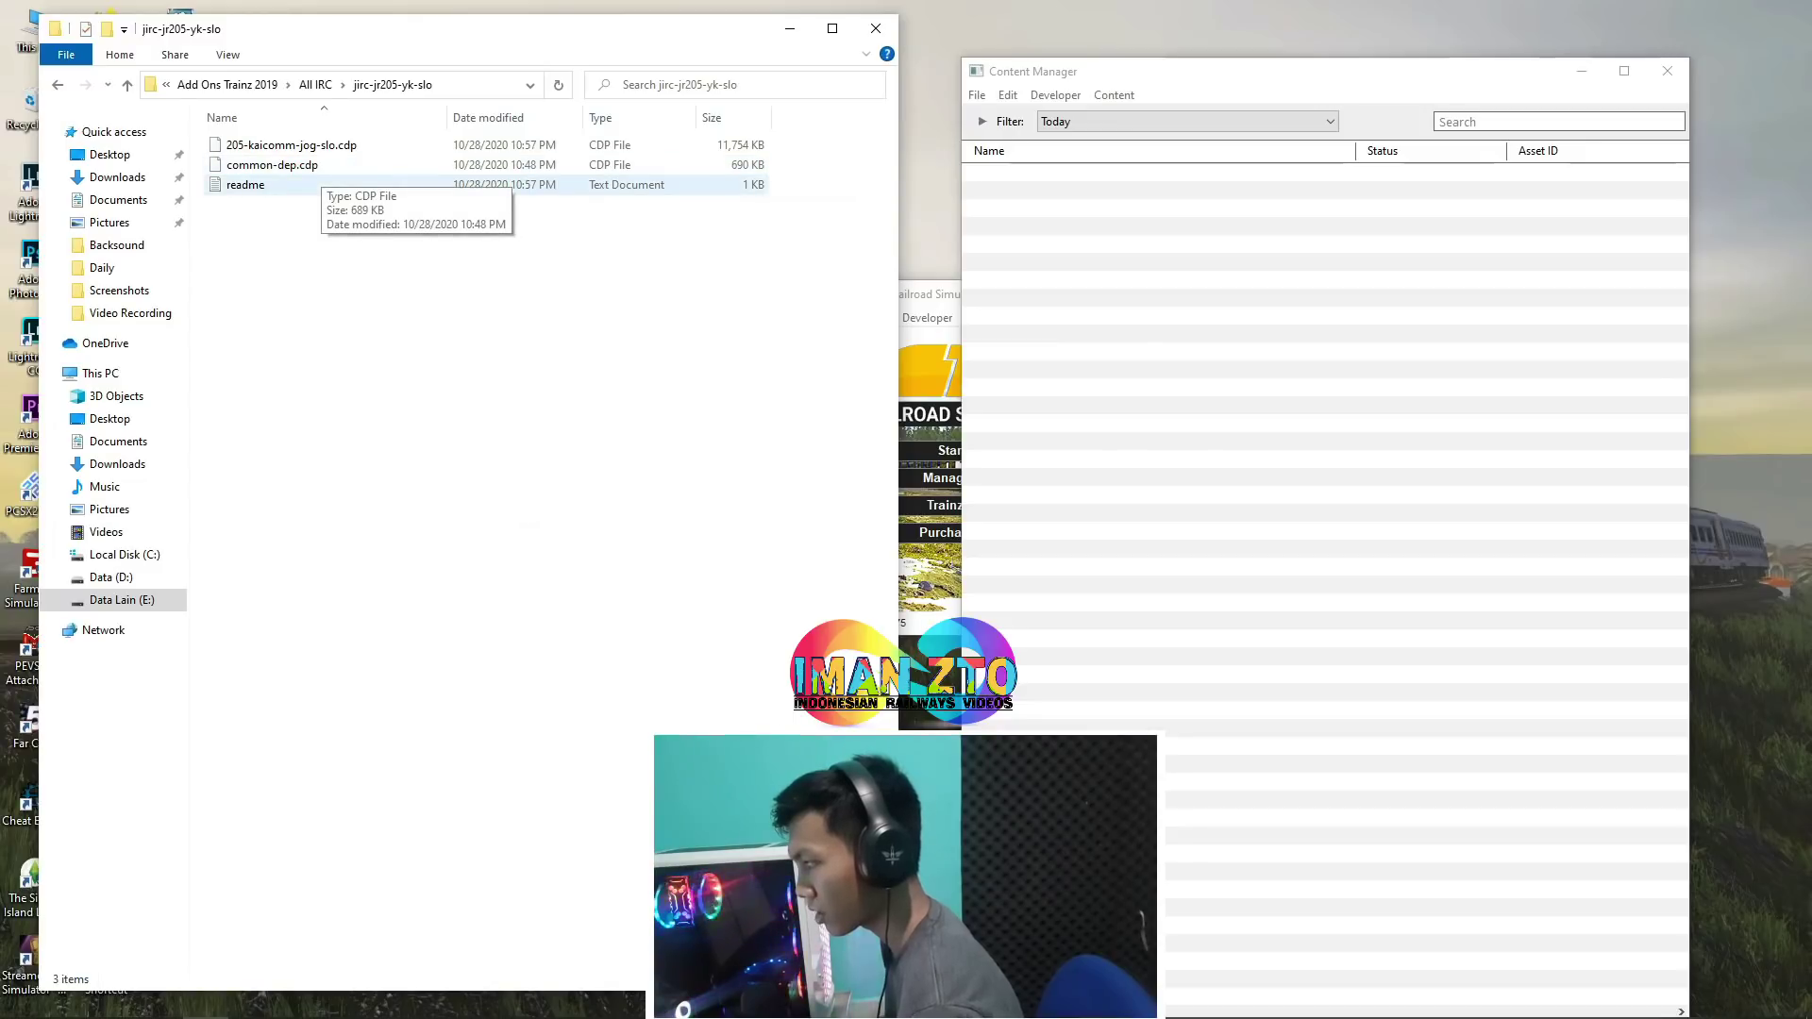
pyautogui.doubleClick(245, 184)
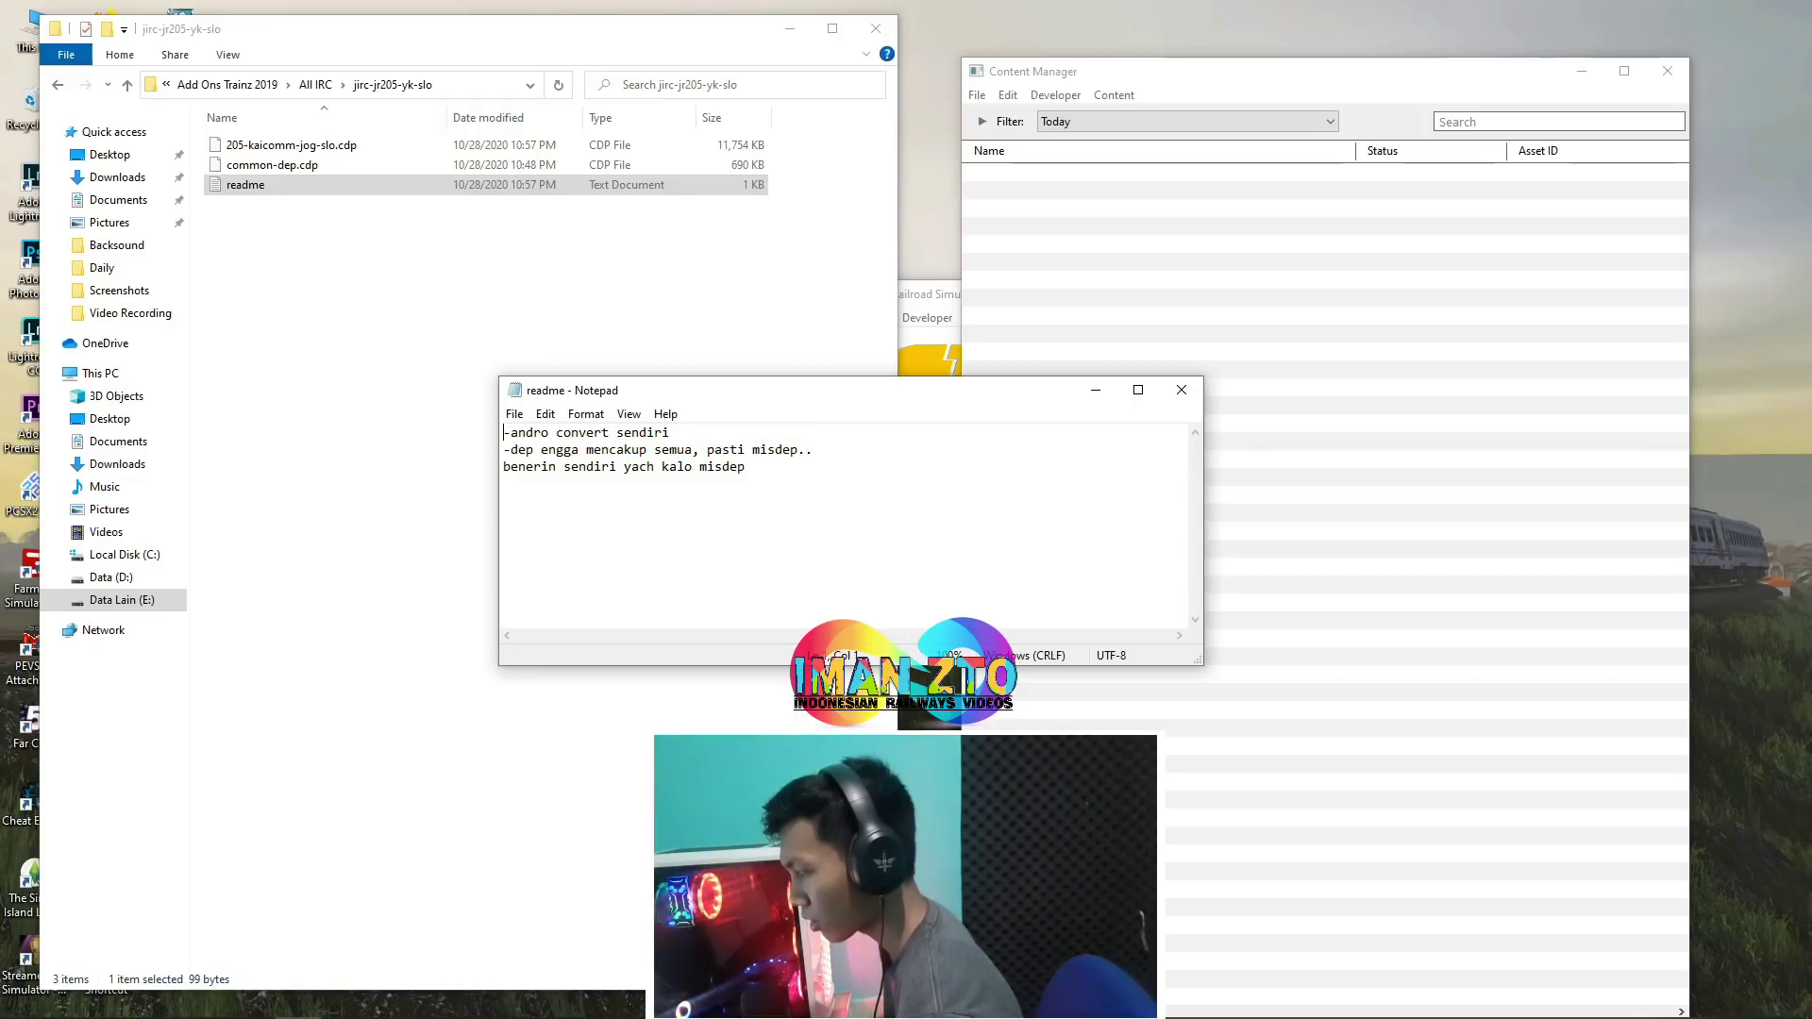
pyautogui.click(1181, 390)
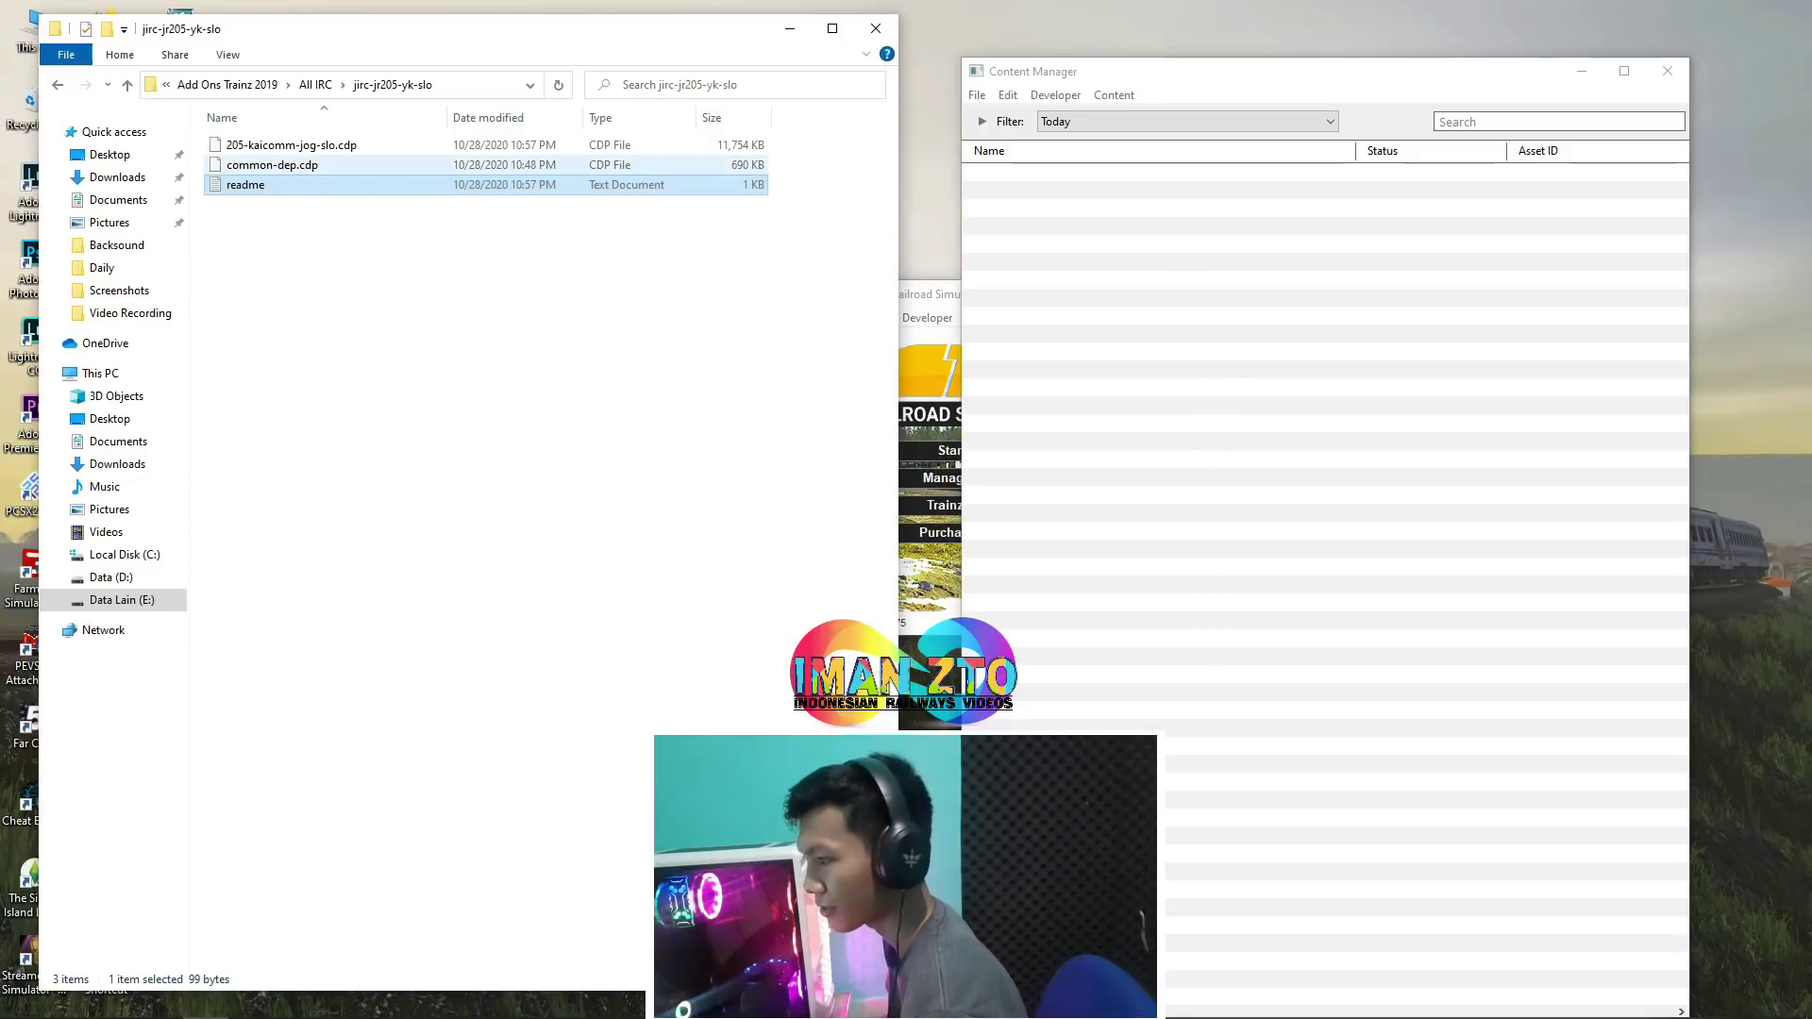
# Step: Install 205-kaicomm-jog-slo.cdp and common-dep.cdp into Content Manager, and close the file browser and the finished installation window
pyautogui.click(796, 156)
pyautogui.moveTo(795, 156); pyautogui.dragTo(1217, 378)
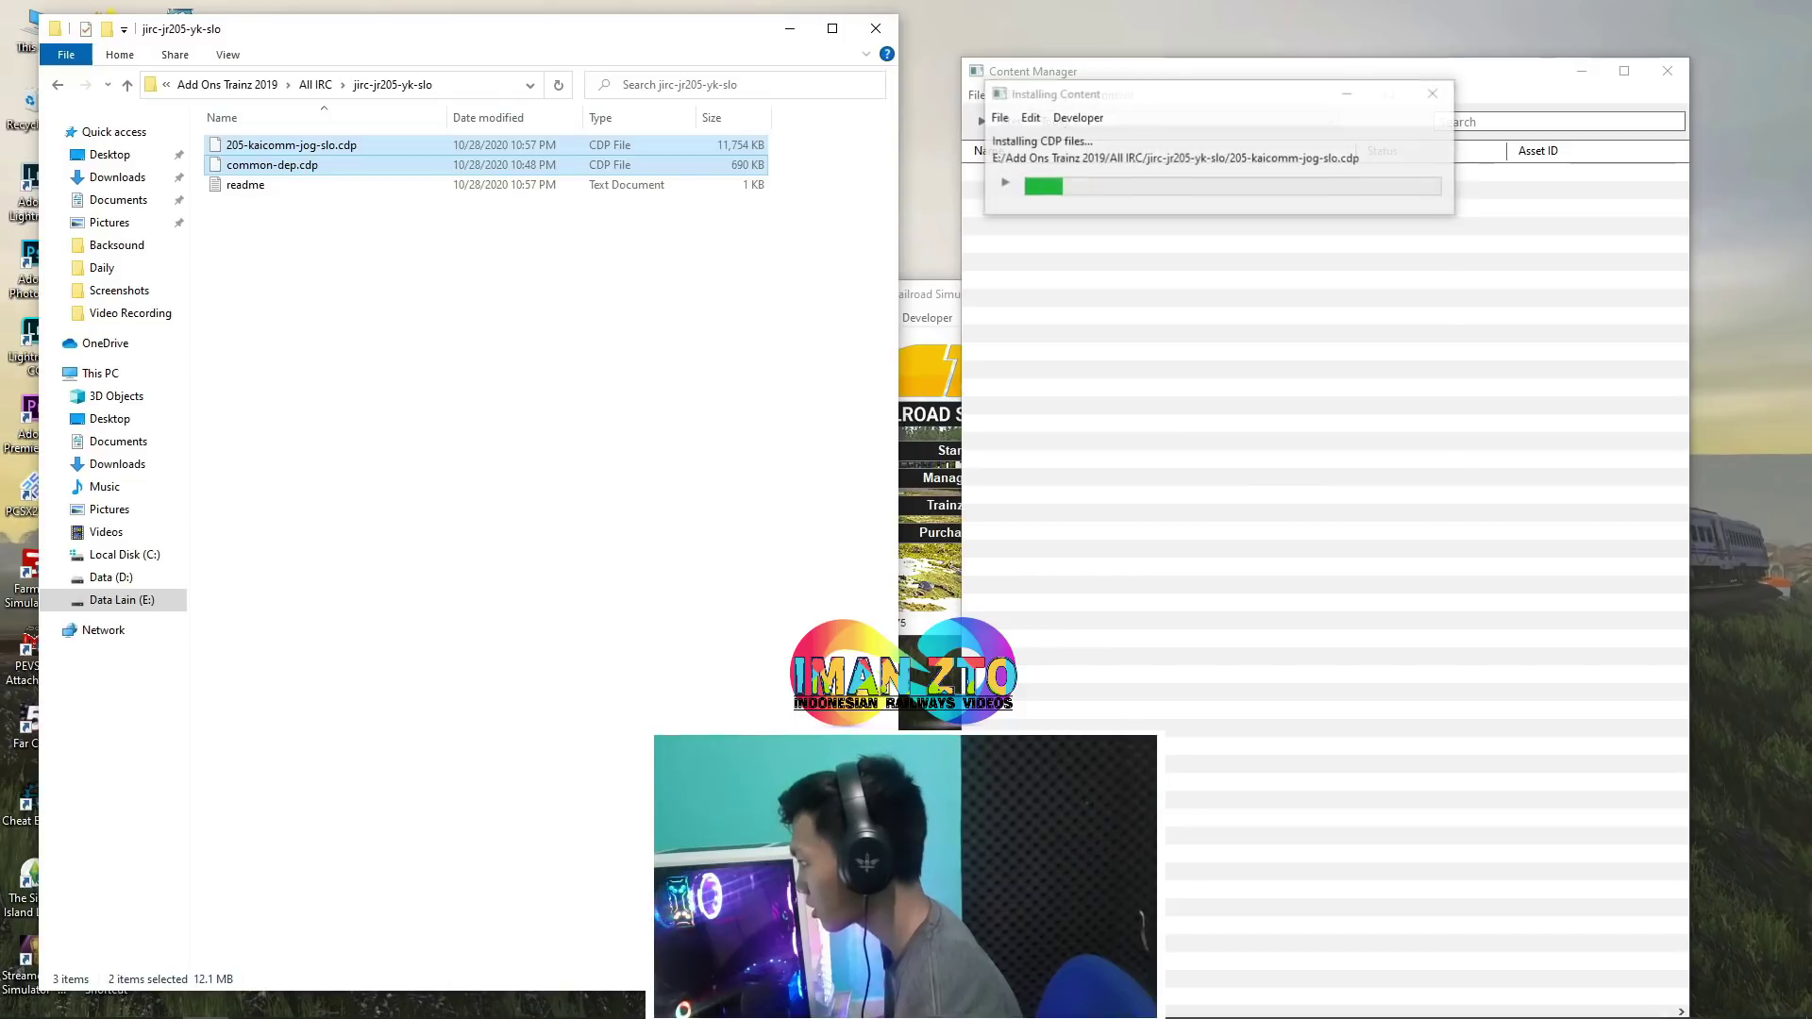
pyautogui.click(875, 28)
pyautogui.rightClick(632, 122)
pyautogui.click(683, 178)
pyautogui.moveTo(1262, 99); pyautogui.dragTo(738, 74)
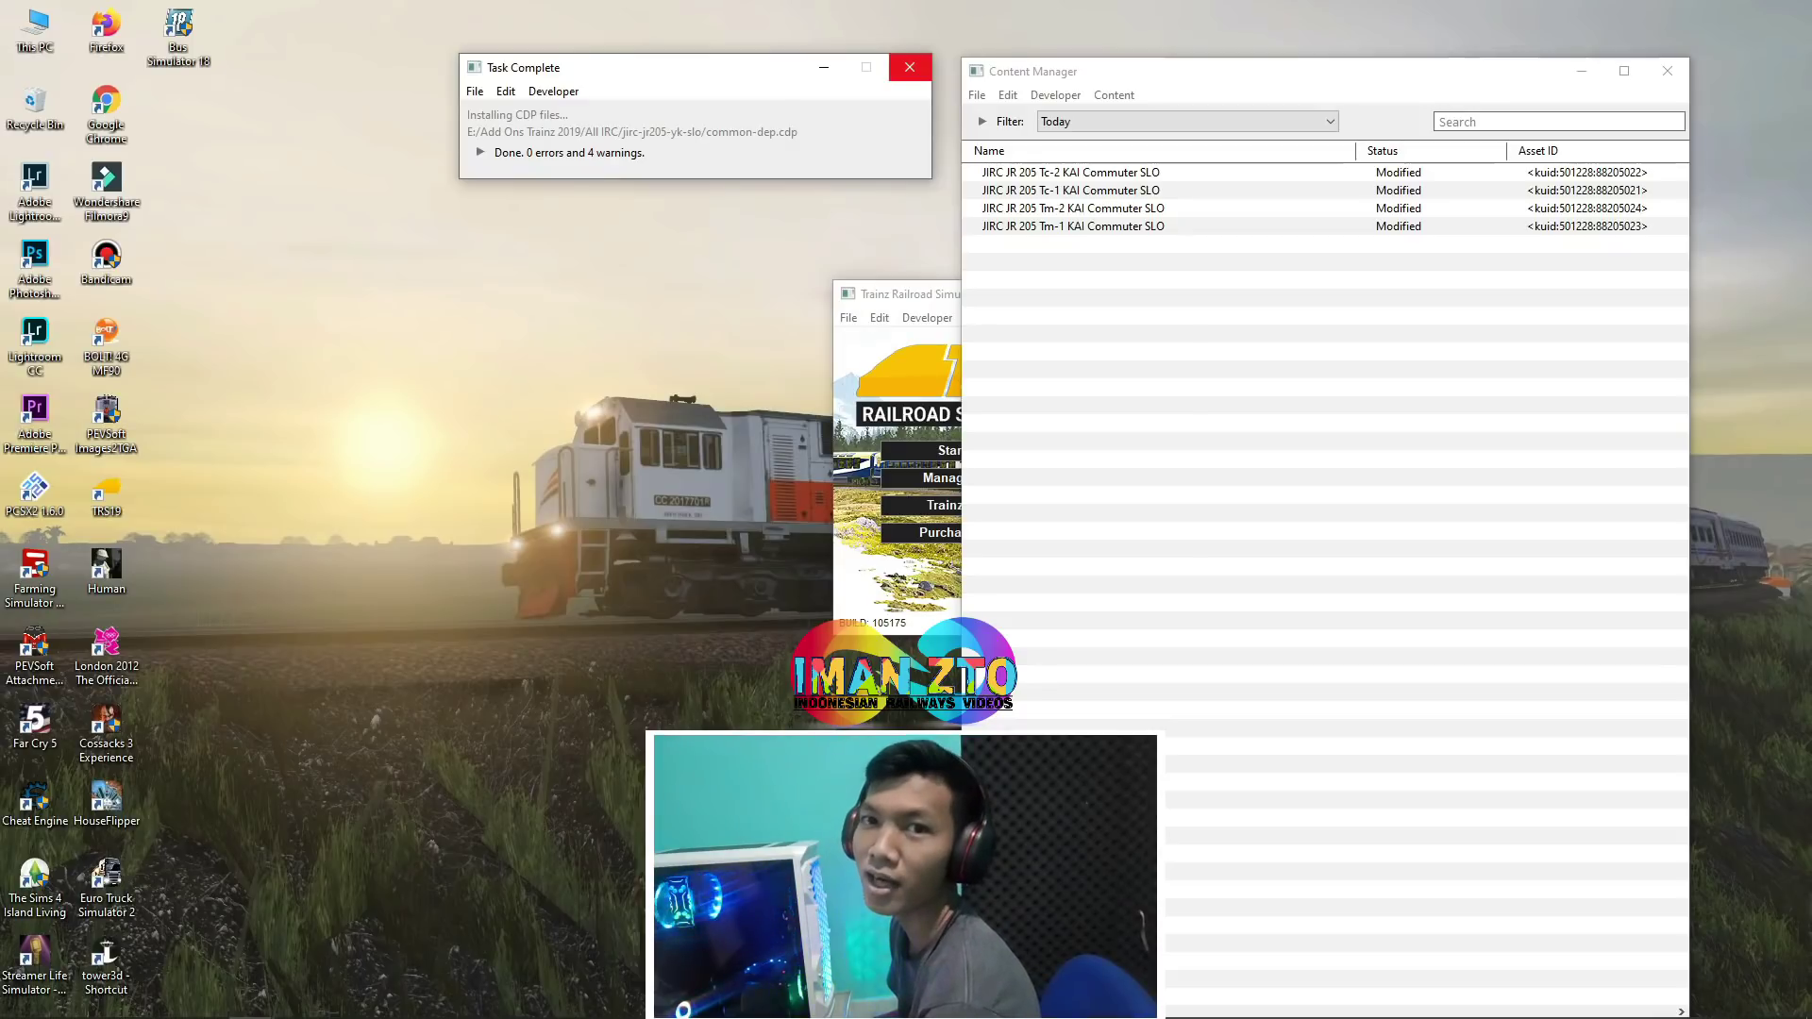
pyautogui.click(909, 67)
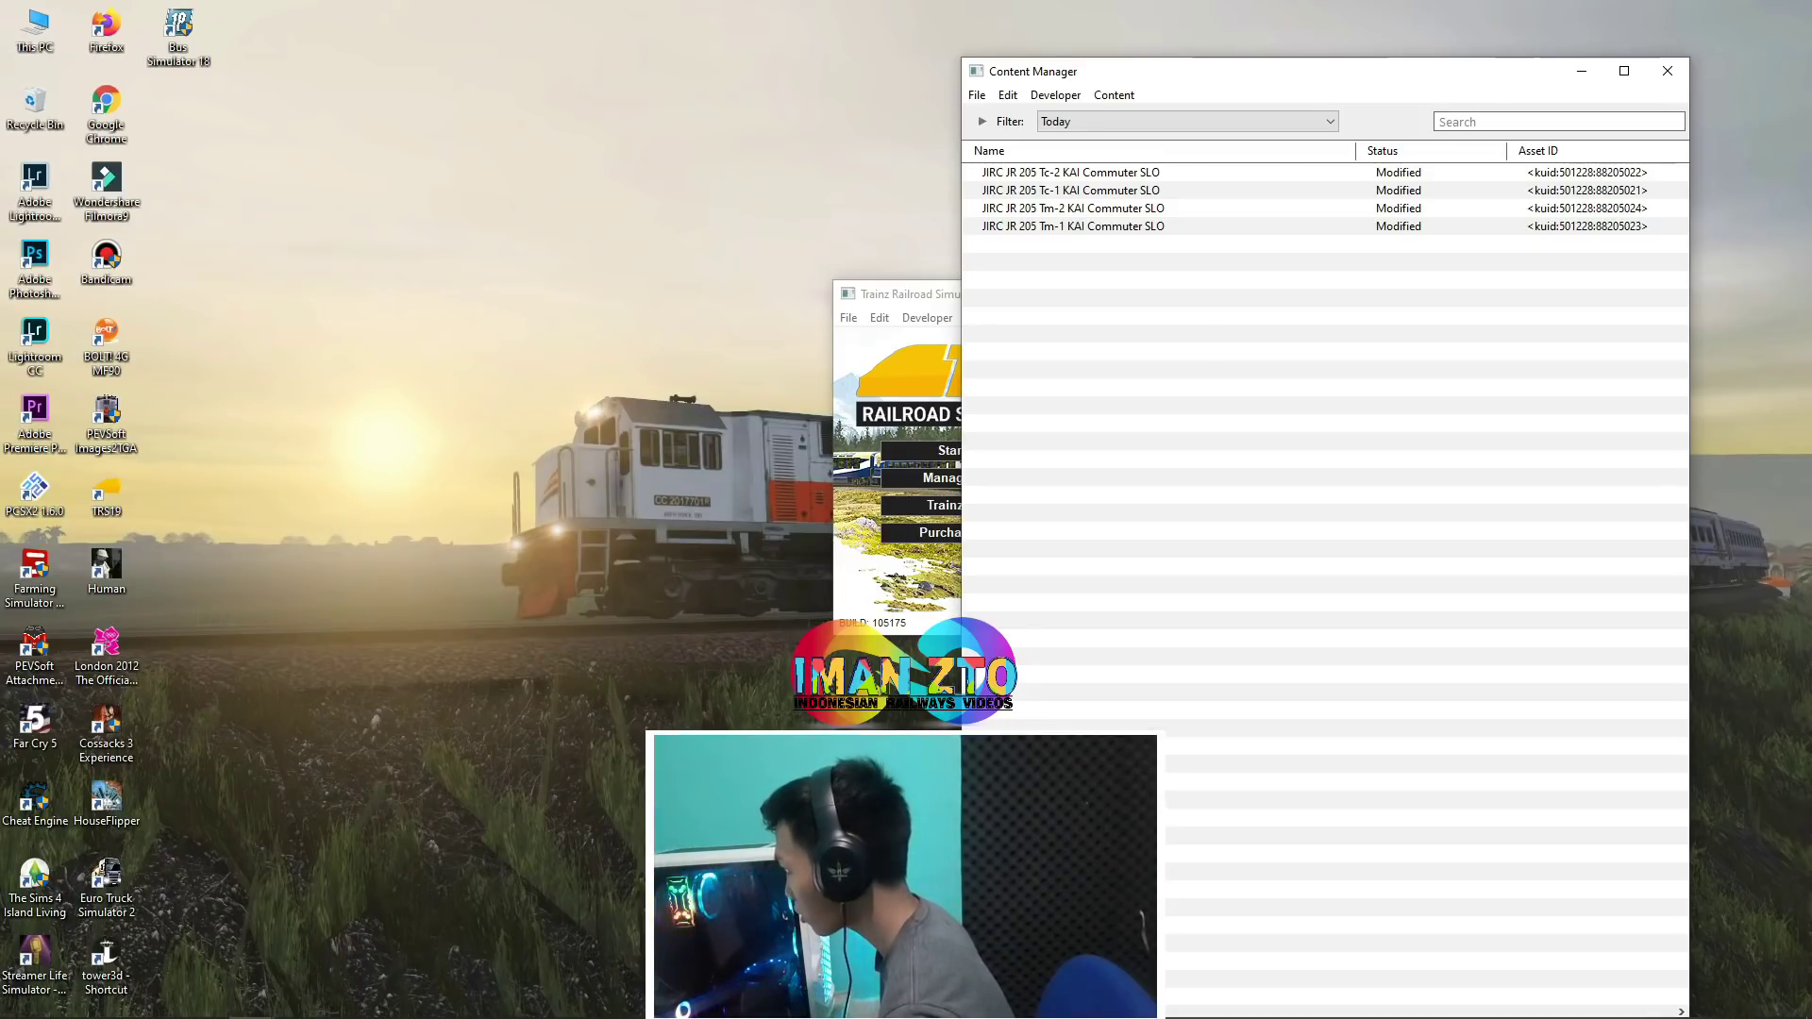
# Step: Preview the JIRC JR 205 Tc-2 KAI Commuter SLO asset, examine its front end up close, and close the preview
pyautogui.rightClick(1074, 172)
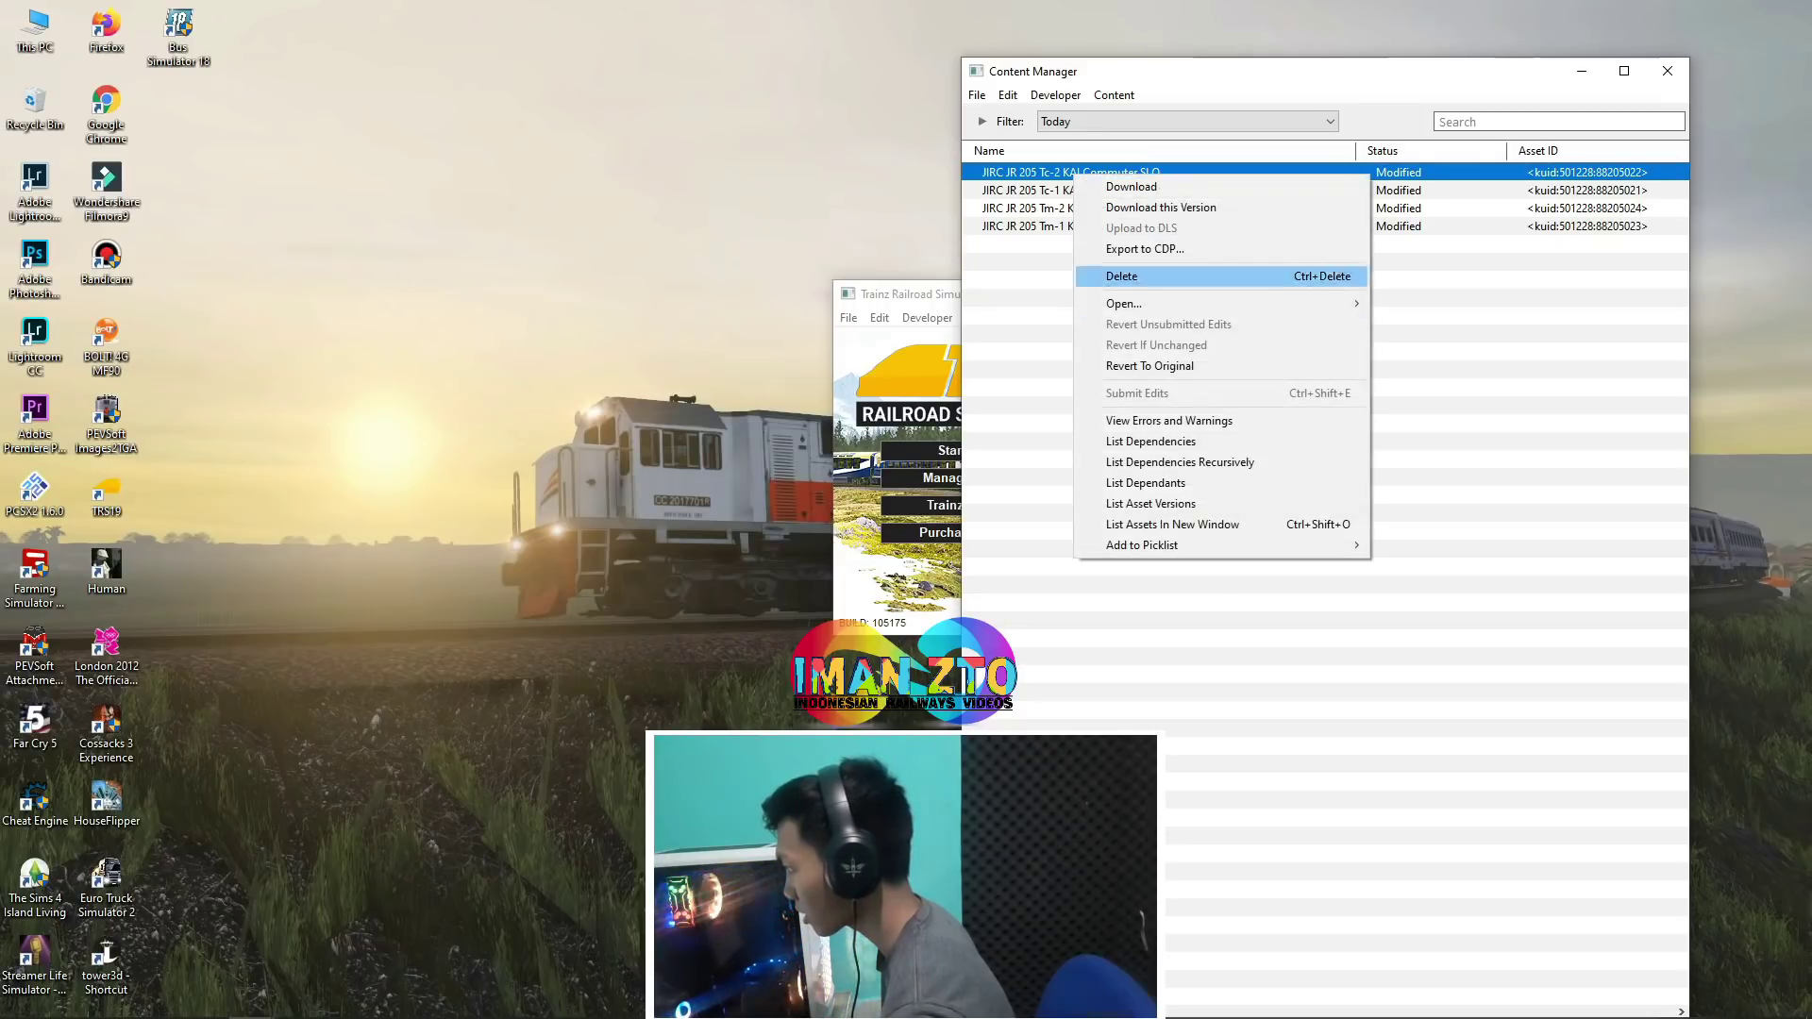
pyautogui.moveTo(1179, 304)
pyautogui.click(1430, 429)
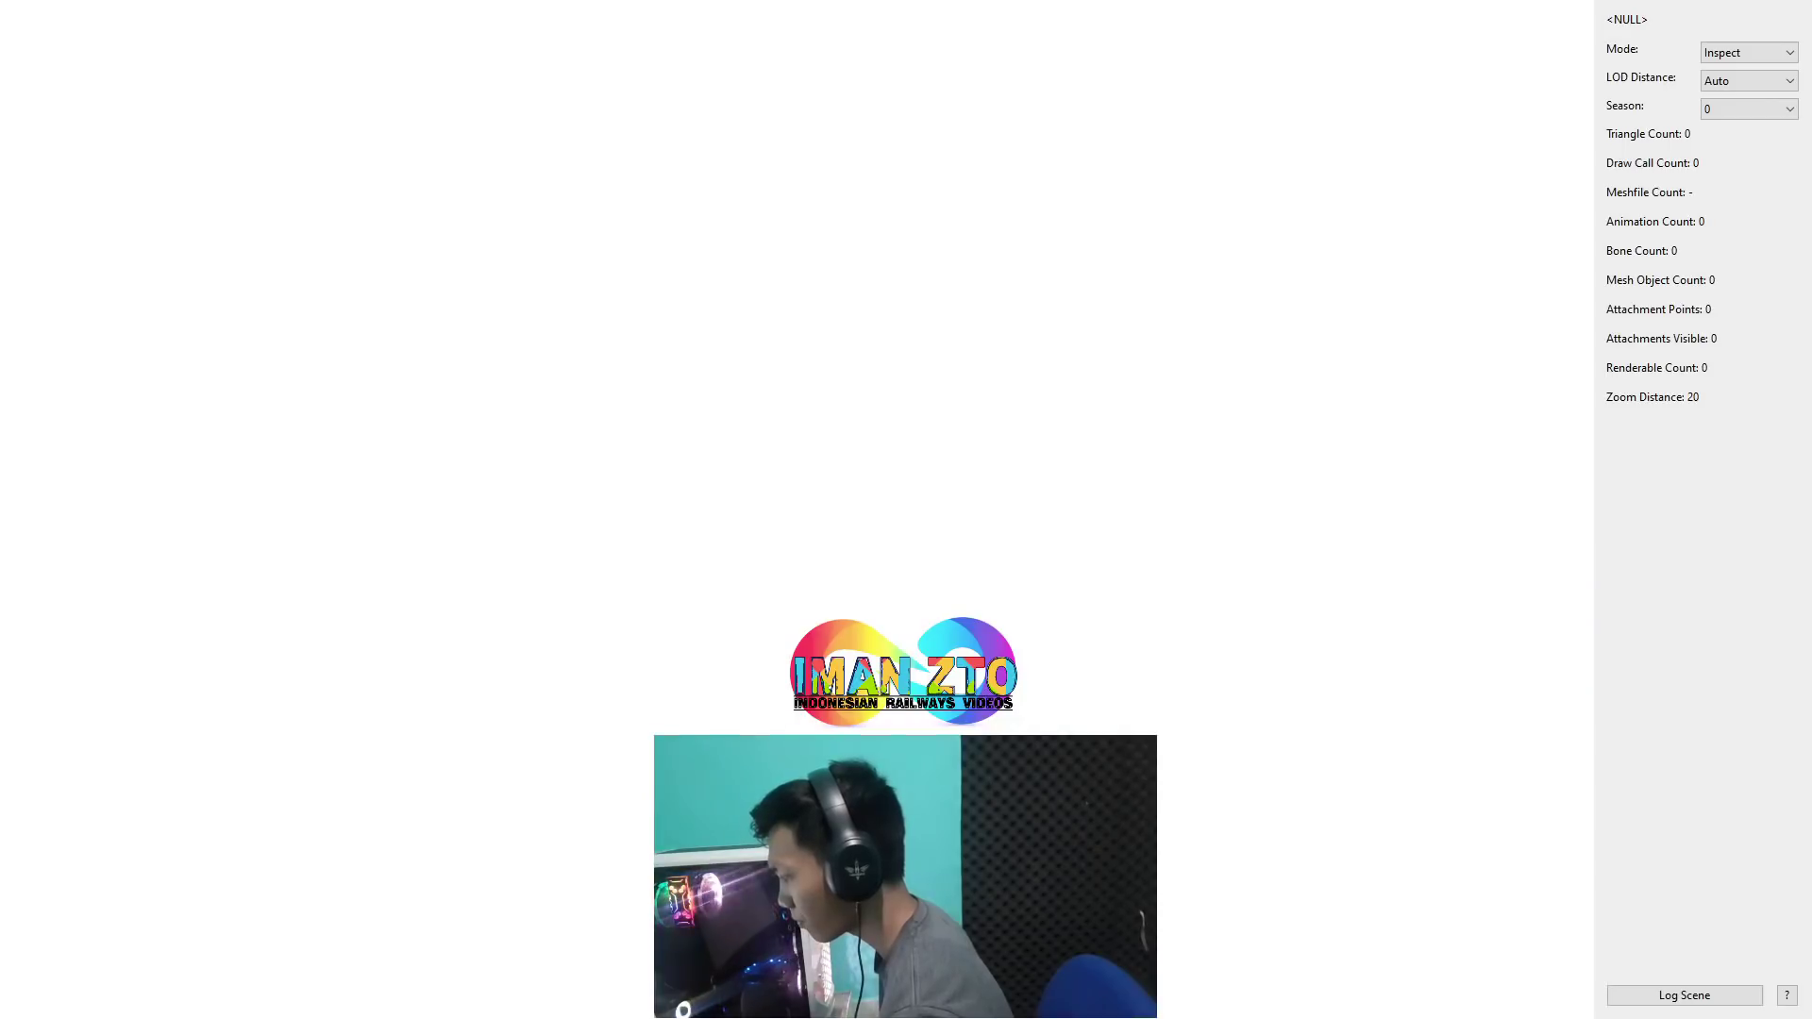
pyautogui.moveTo(906, 509); pyautogui.dragTo(556, 481)
pyautogui.scroll(5, 797, 510)
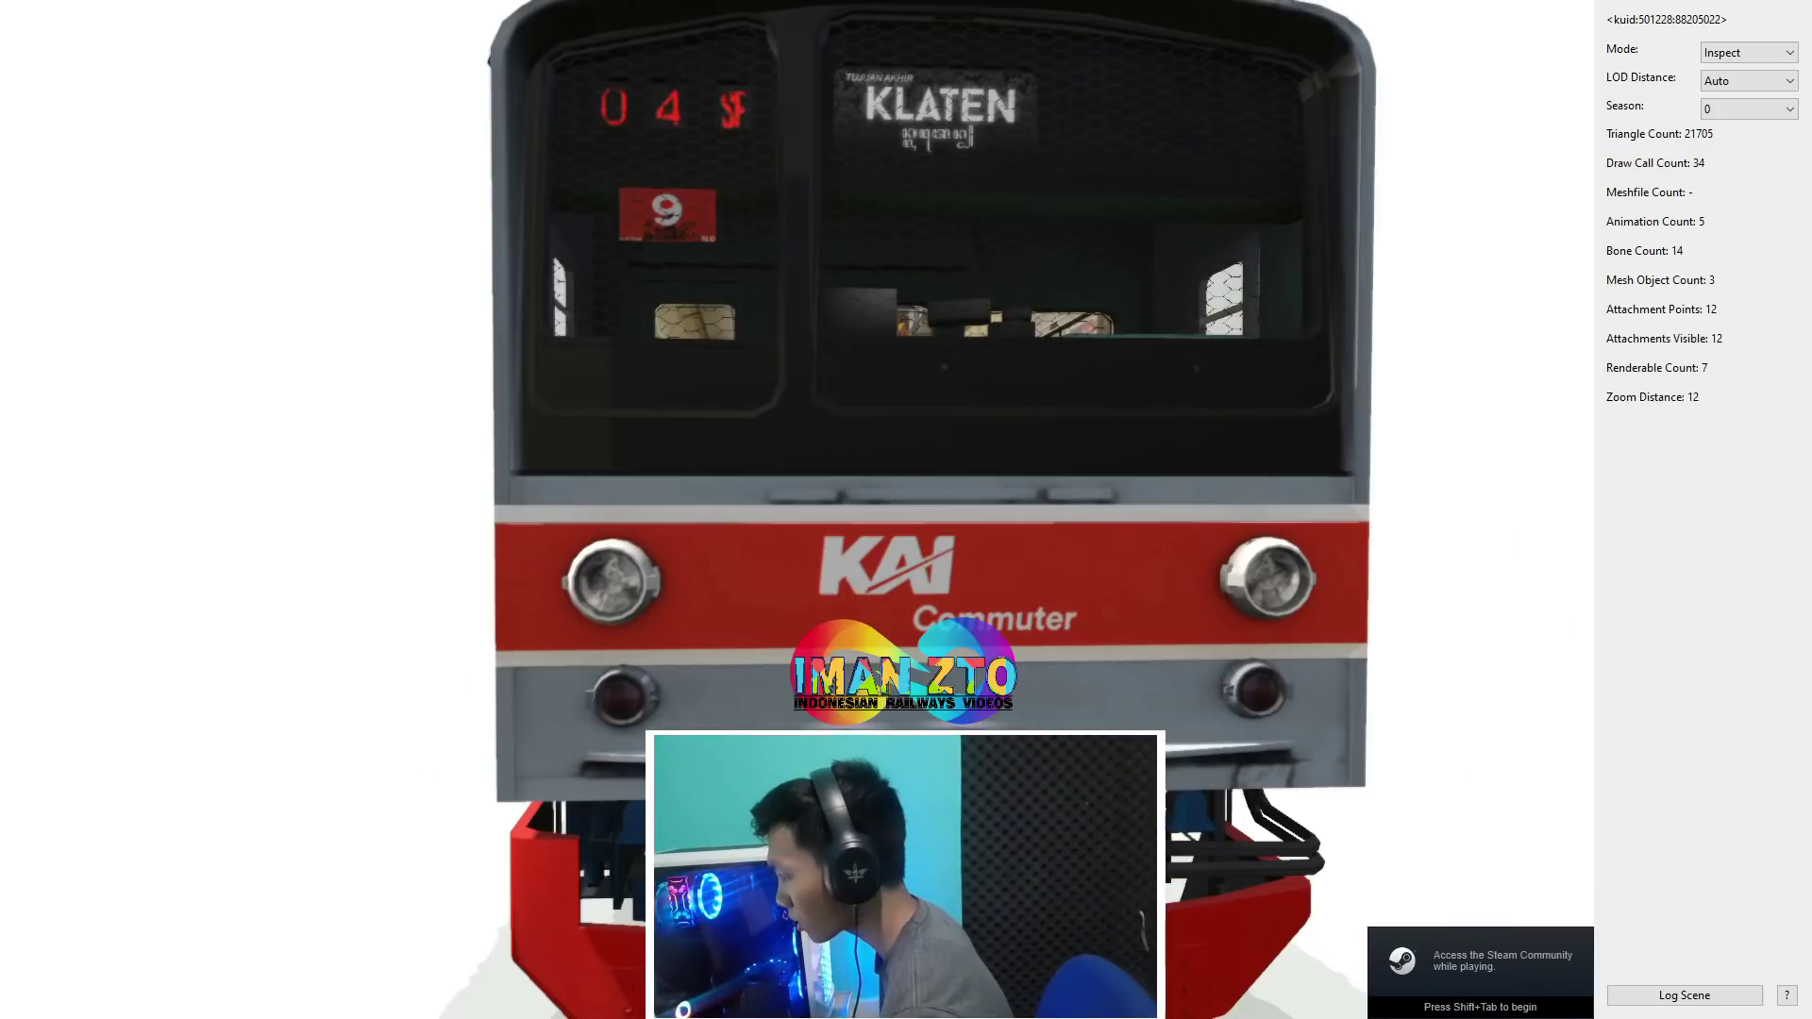
pyautogui.scroll(-1, 906, 472)
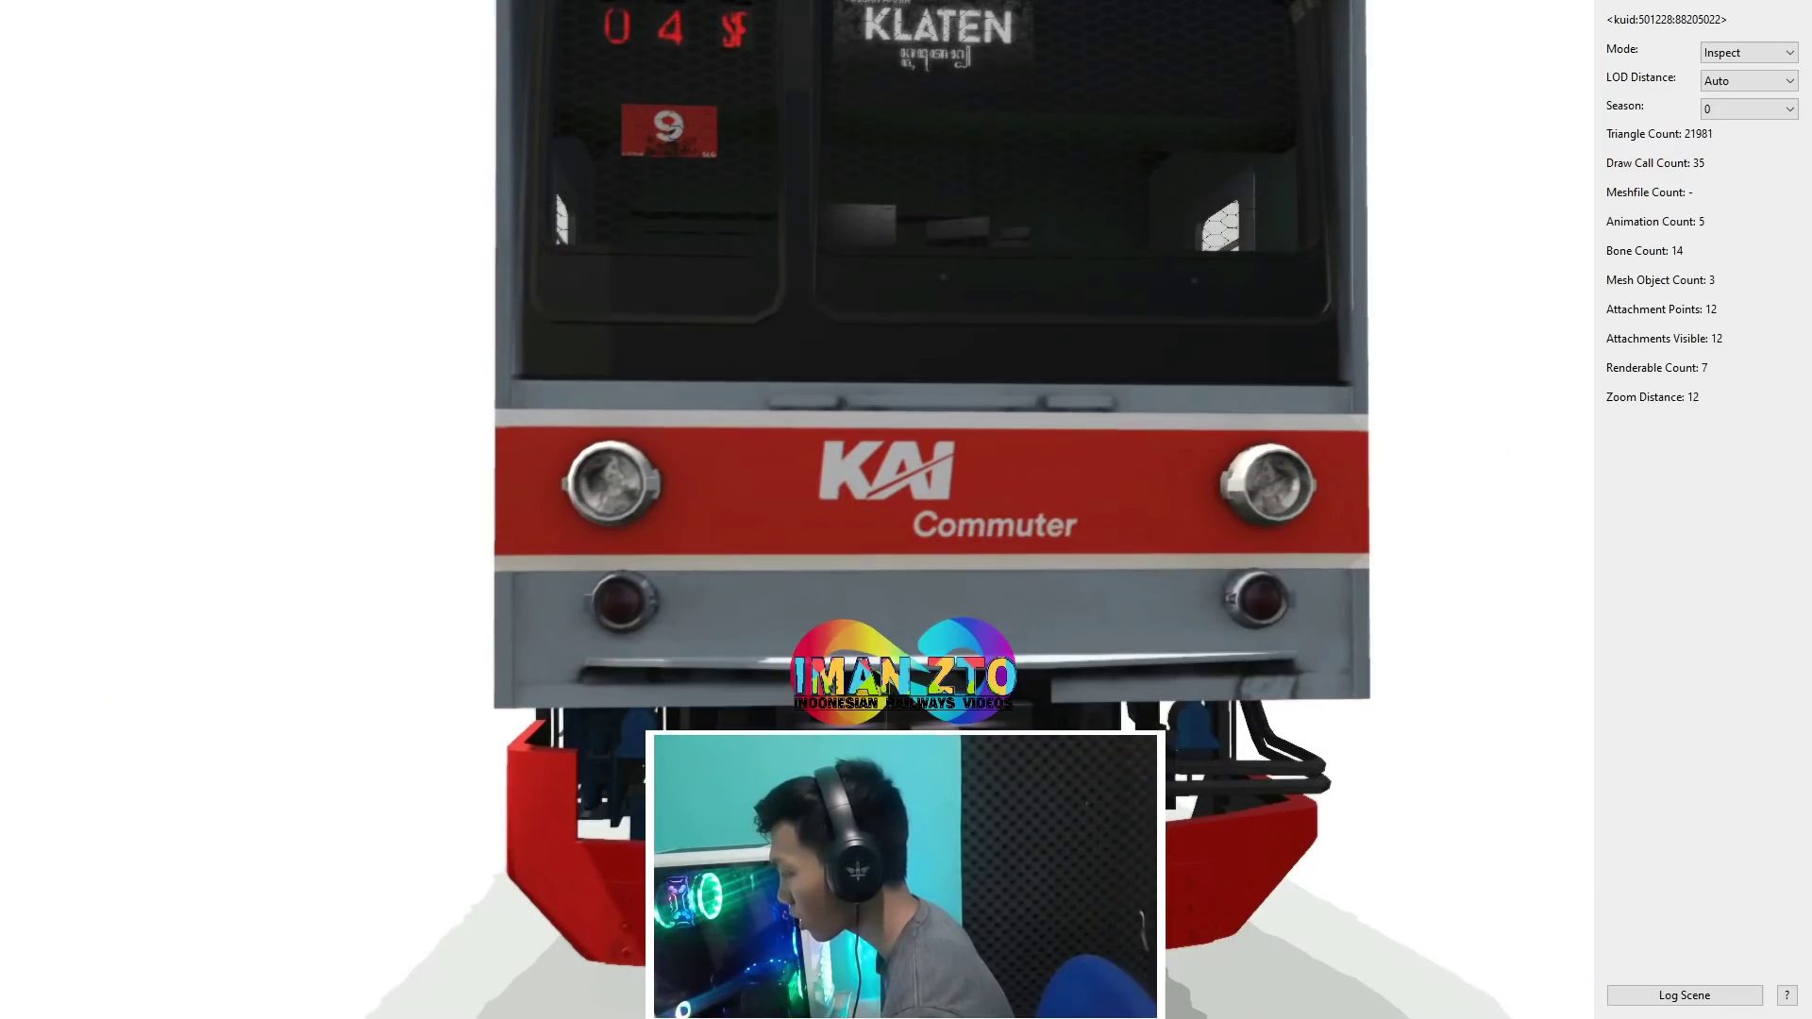
pyautogui.scroll(-3, 906, 472)
pyautogui.moveTo(849, 472); pyautogui.dragTo(915, 481)
pyautogui.press('Escape')
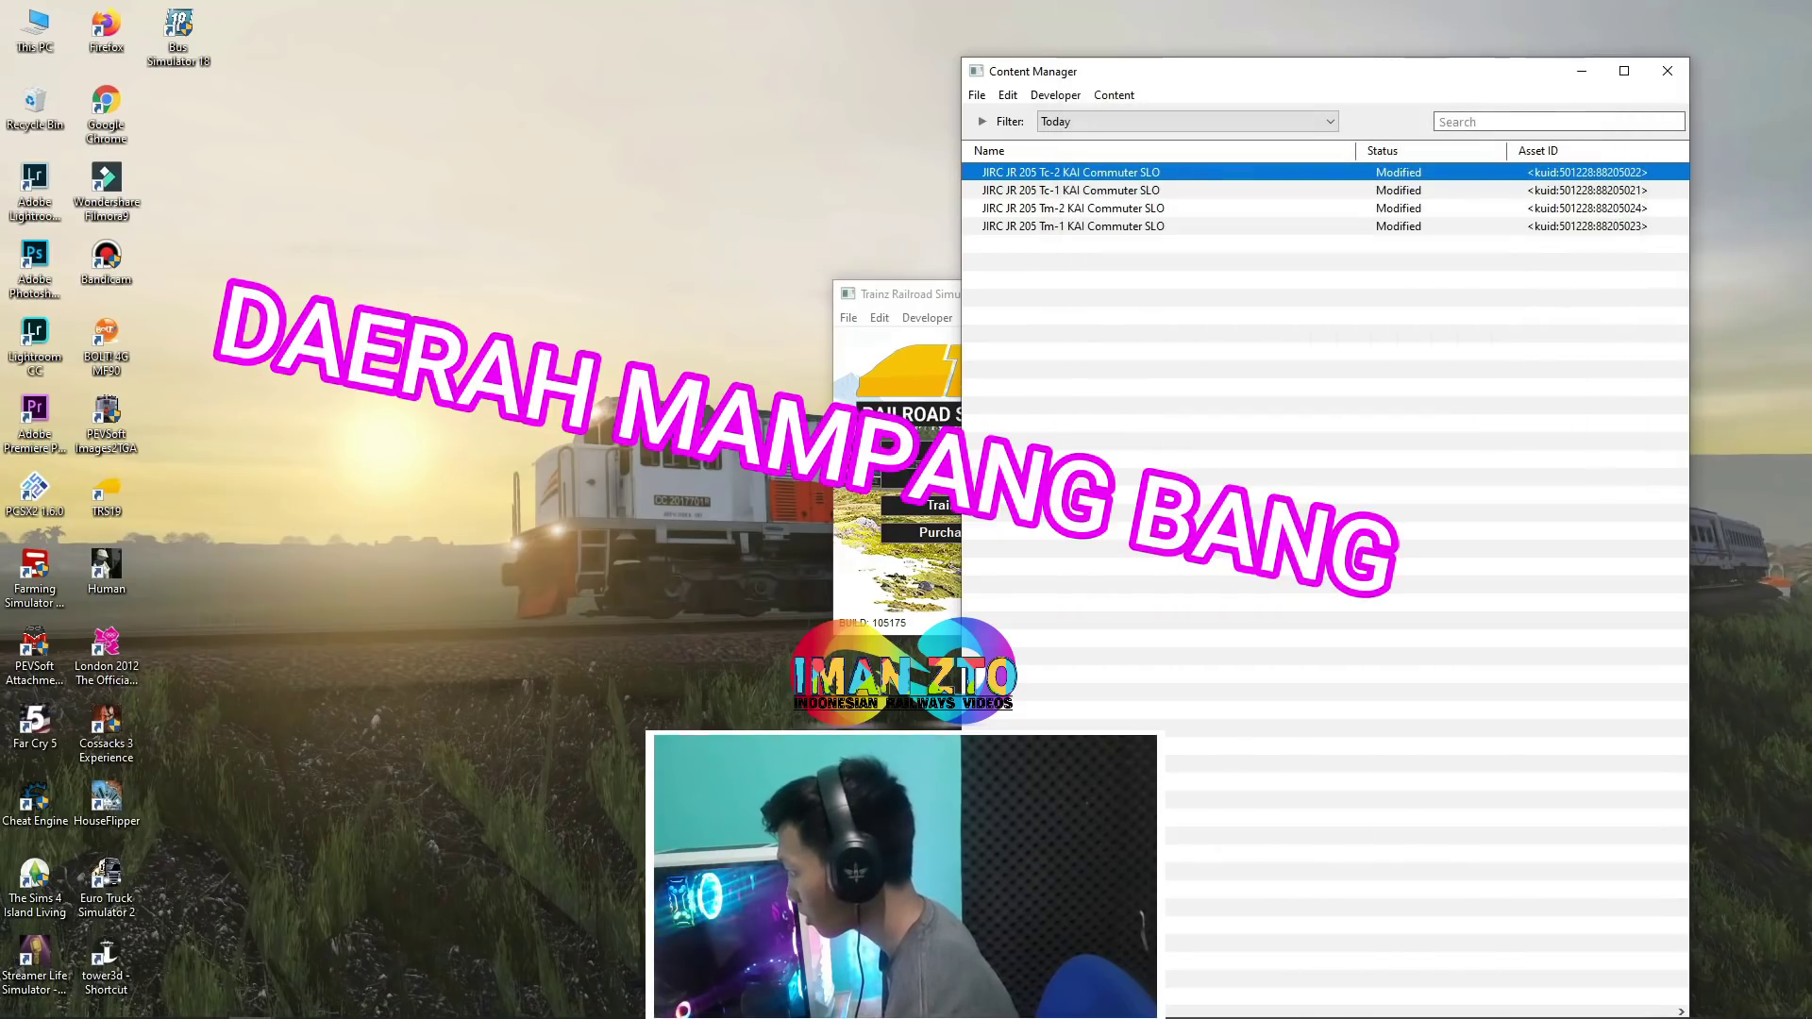
# Step: Preview the JIRC JR 205 Tm-2 KAI Commuter SLO asset, examine its roof, sides and end, and close the preview
pyautogui.rightClick(1073, 209)
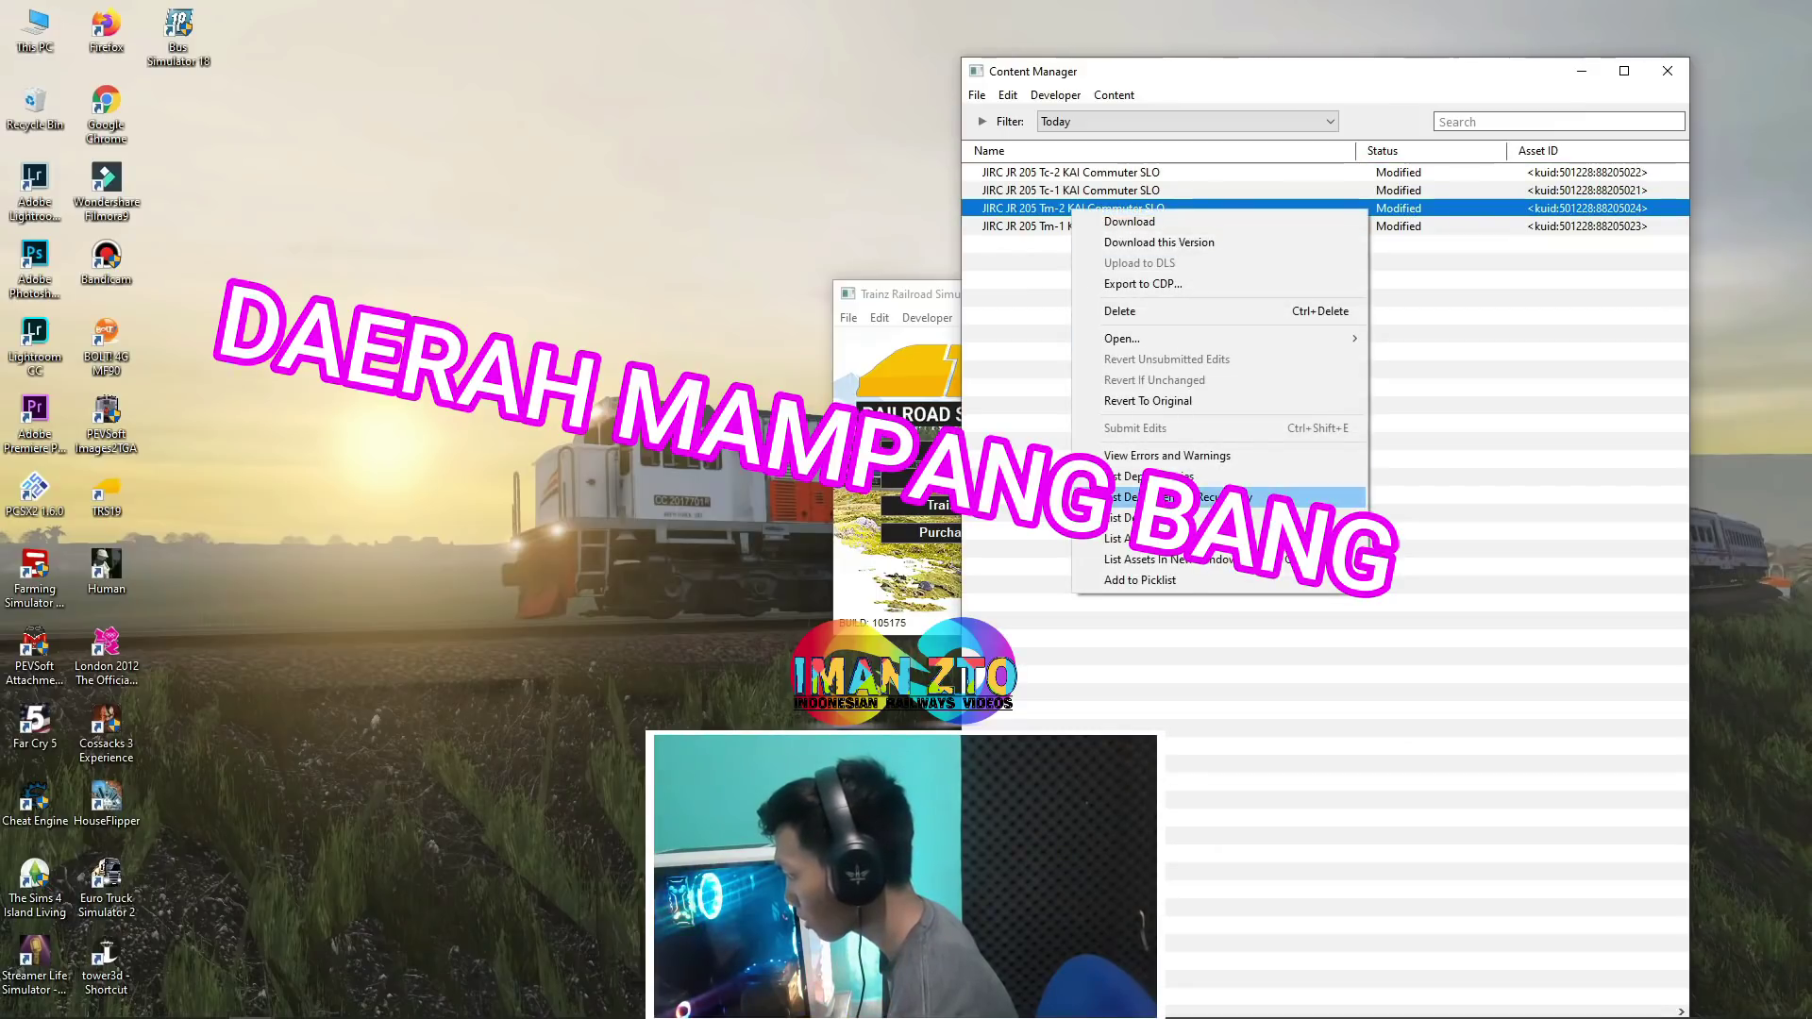
pyautogui.moveTo(1218, 339)
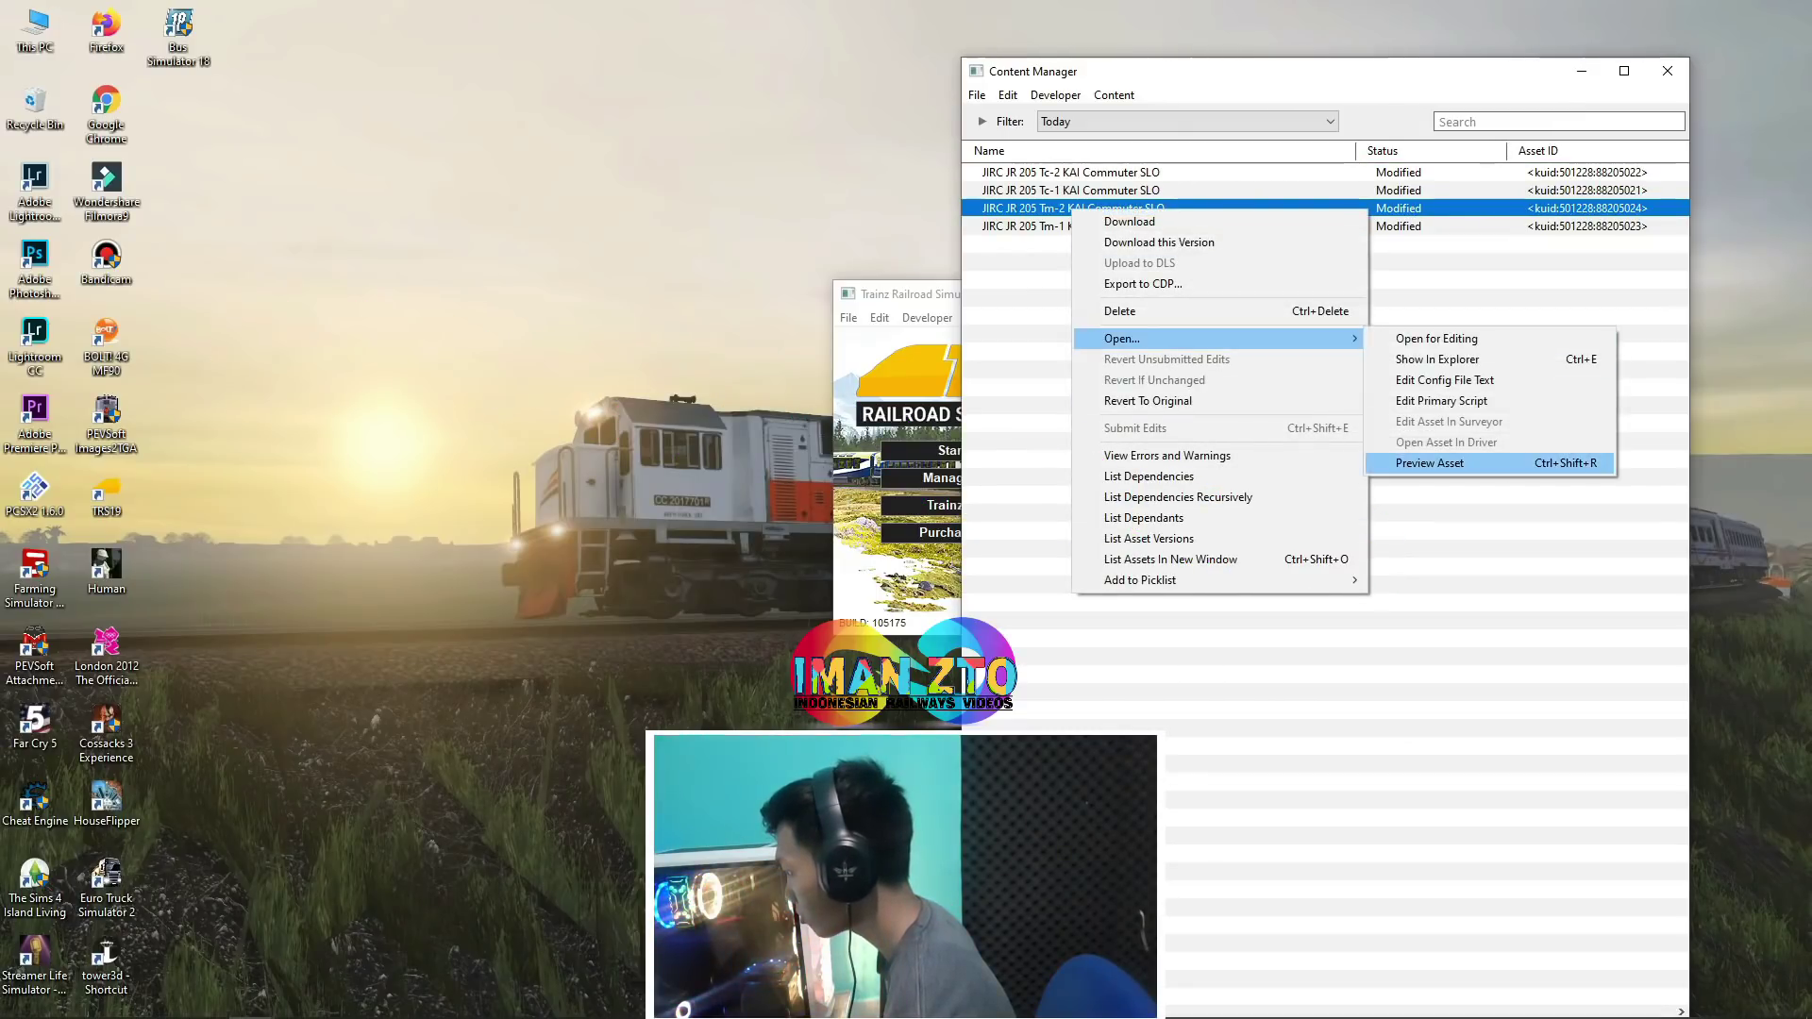
pyautogui.click(1430, 462)
pyautogui.scroll(5, 797, 509)
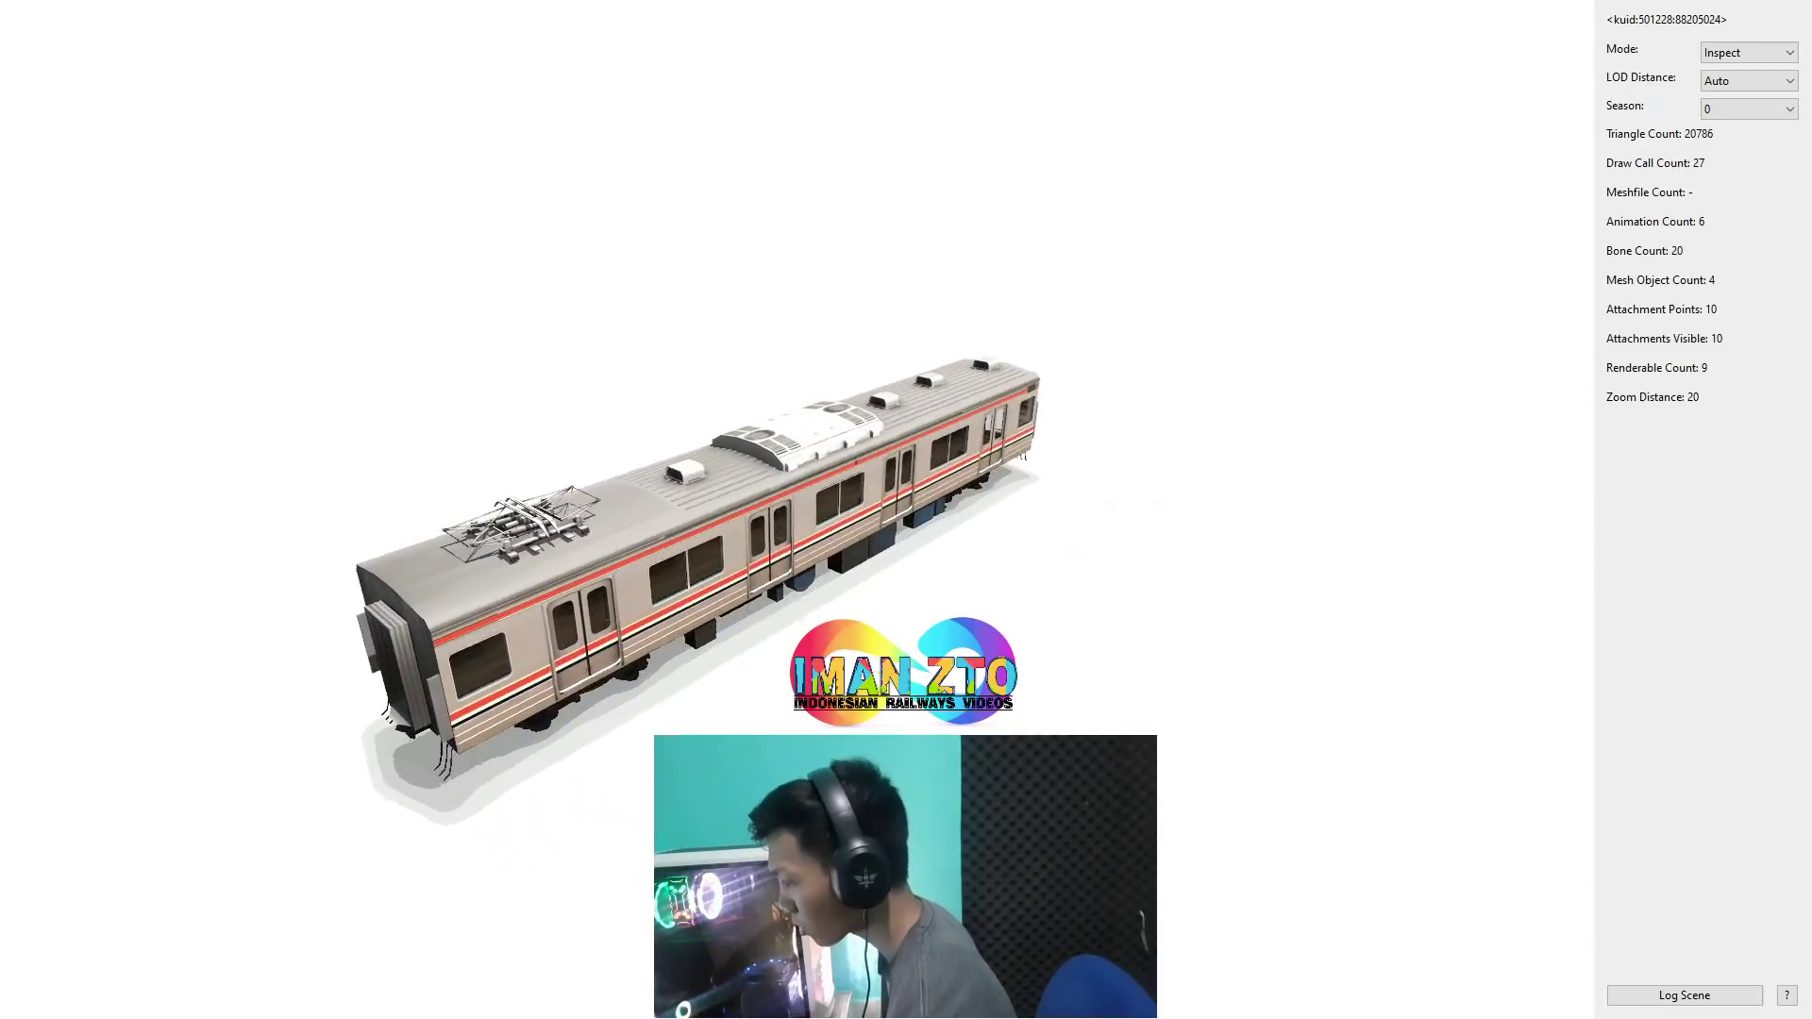
pyautogui.moveTo(613, 509); pyautogui.dragTo(991, 497)
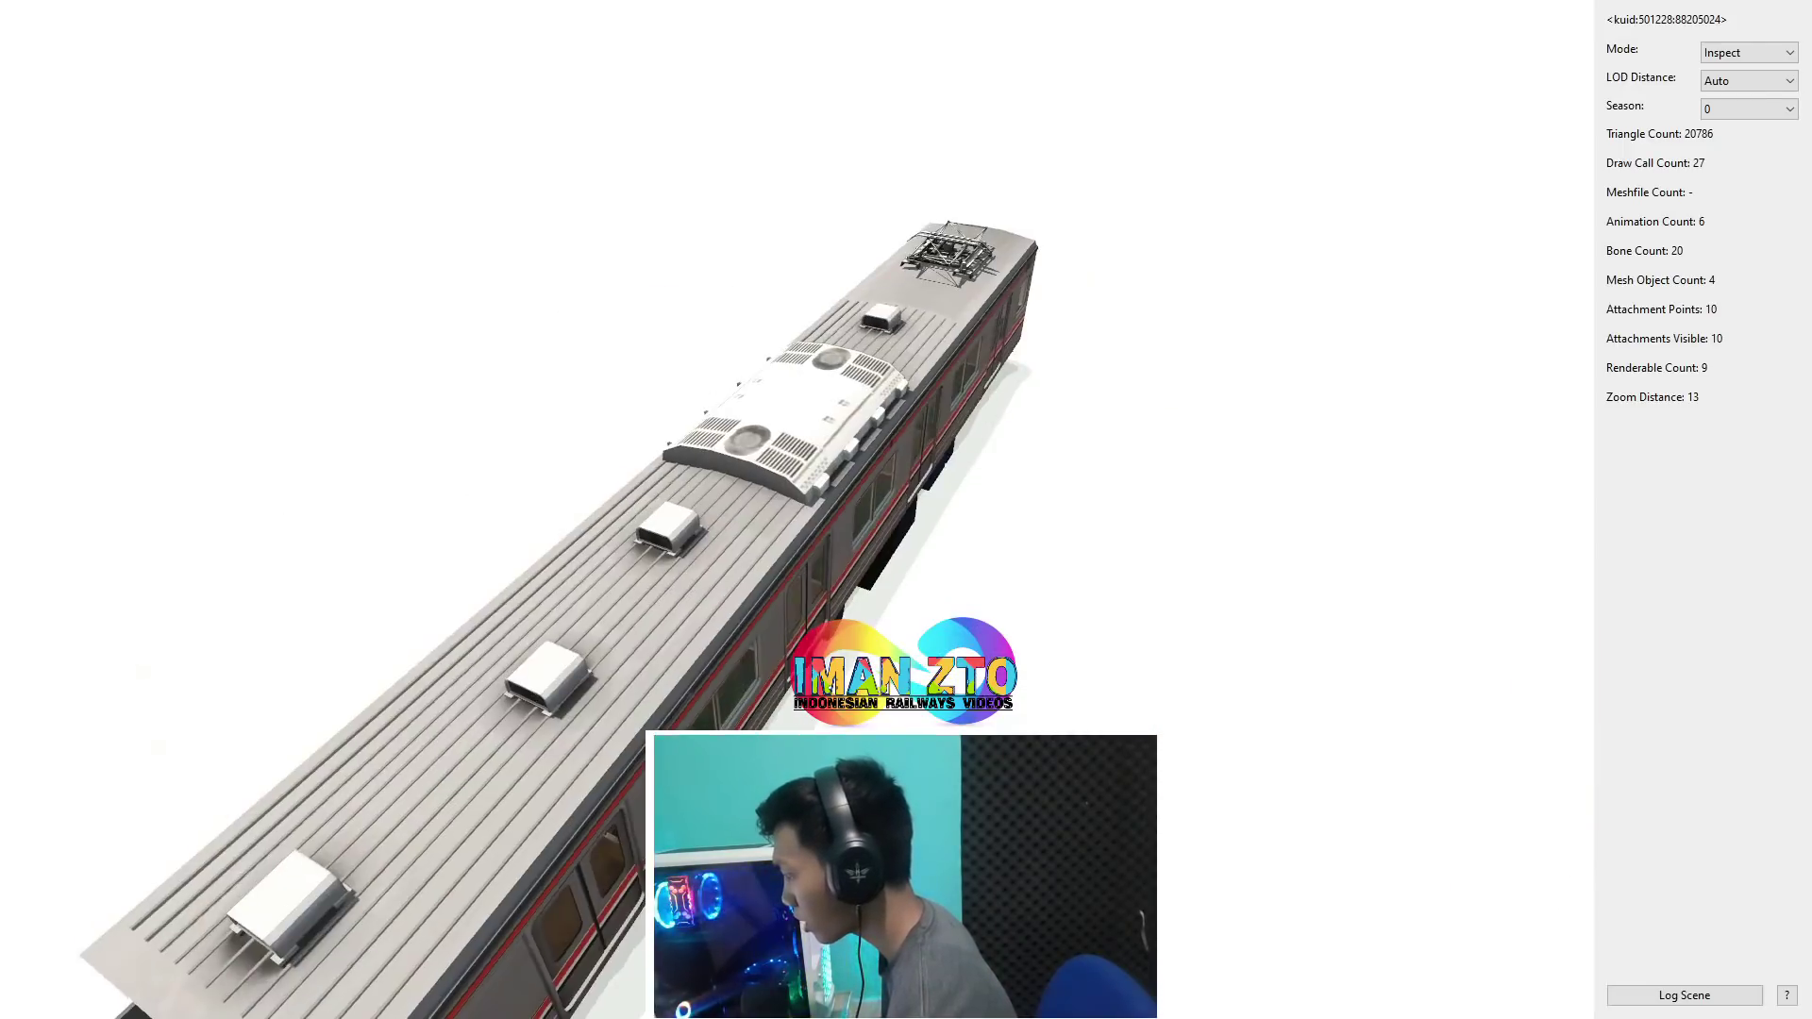
pyautogui.moveTo(877, 518); pyautogui.dragTo(736, 472)
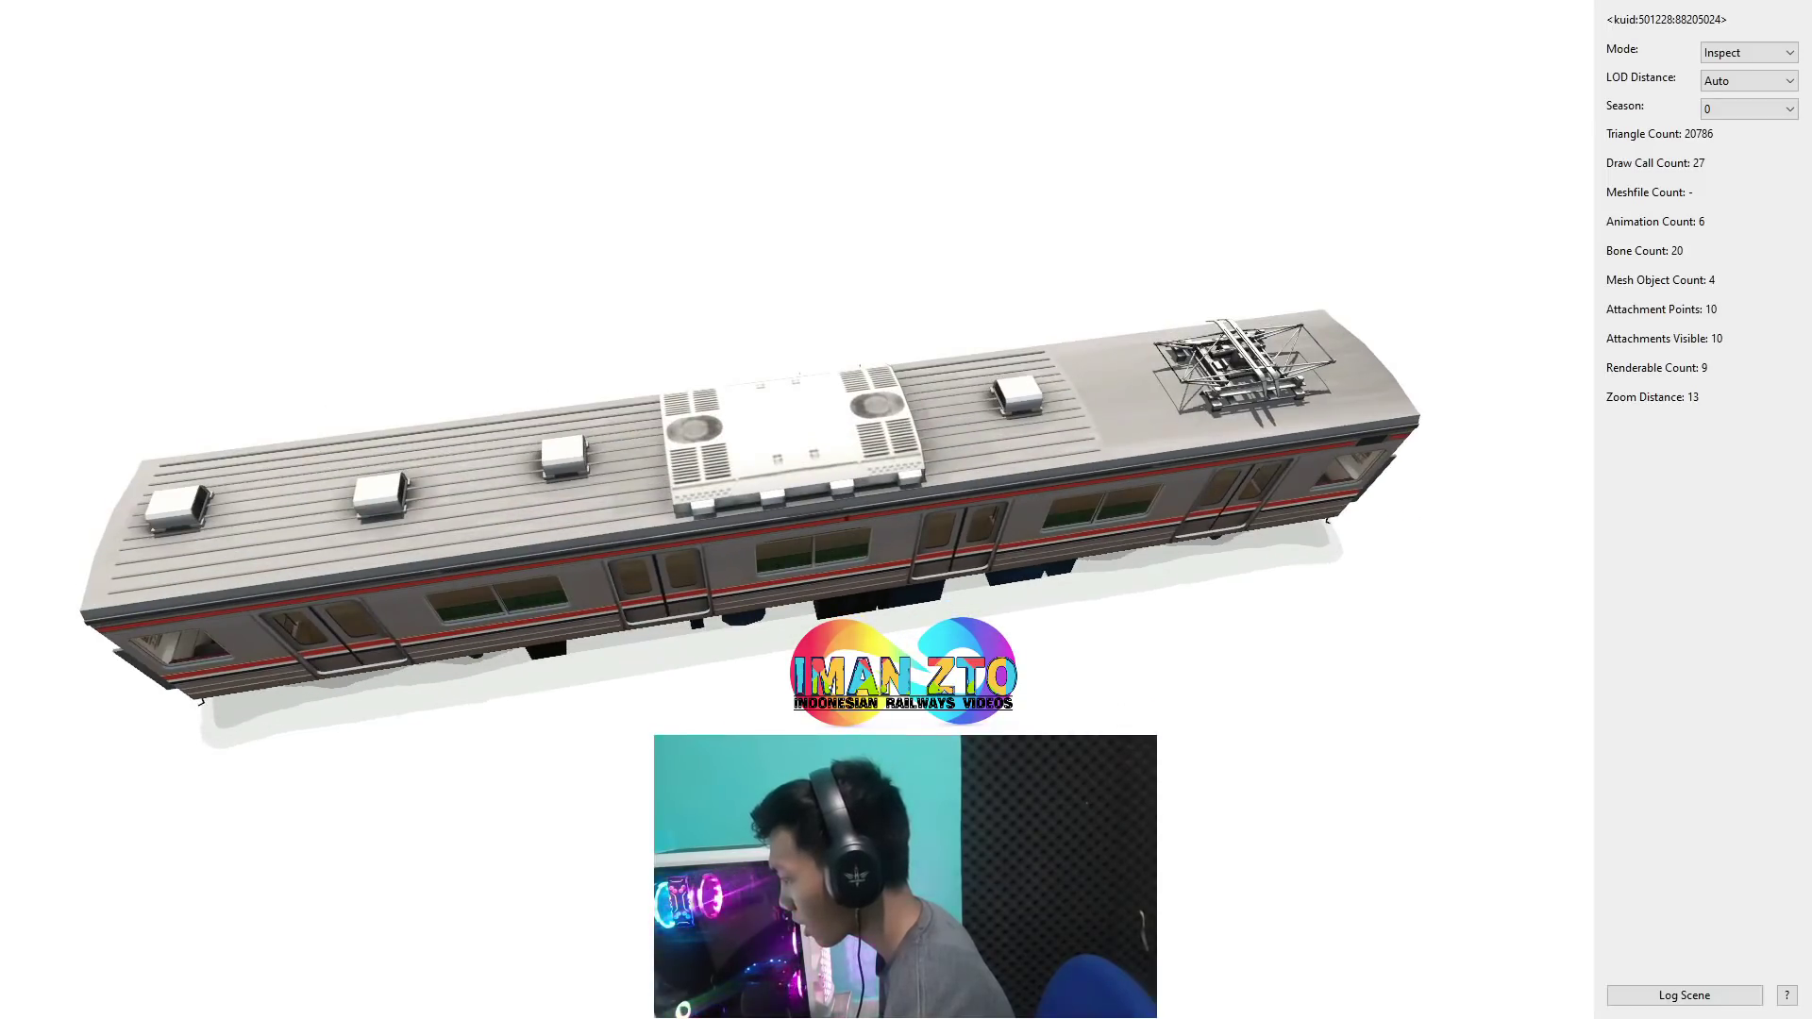
pyautogui.moveTo(877, 472); pyautogui.dragTo(765, 500)
pyautogui.scroll(-5, 718, 566)
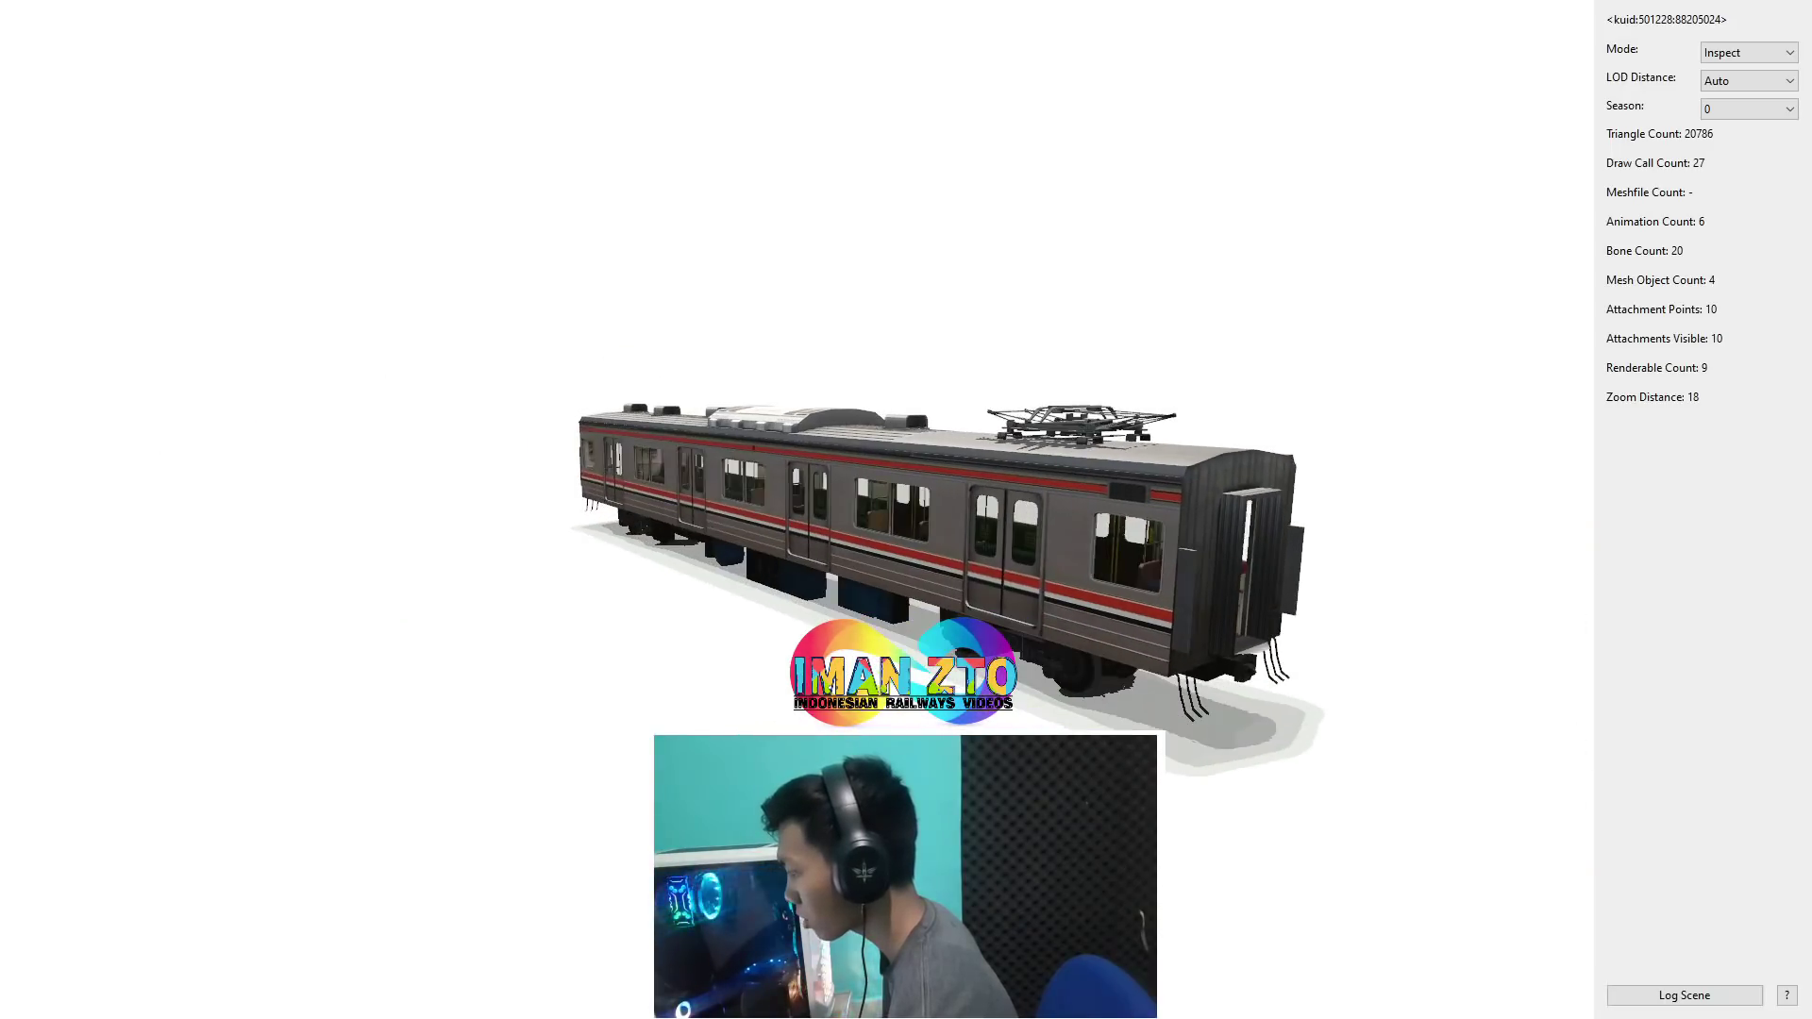
pyautogui.press('Escape')
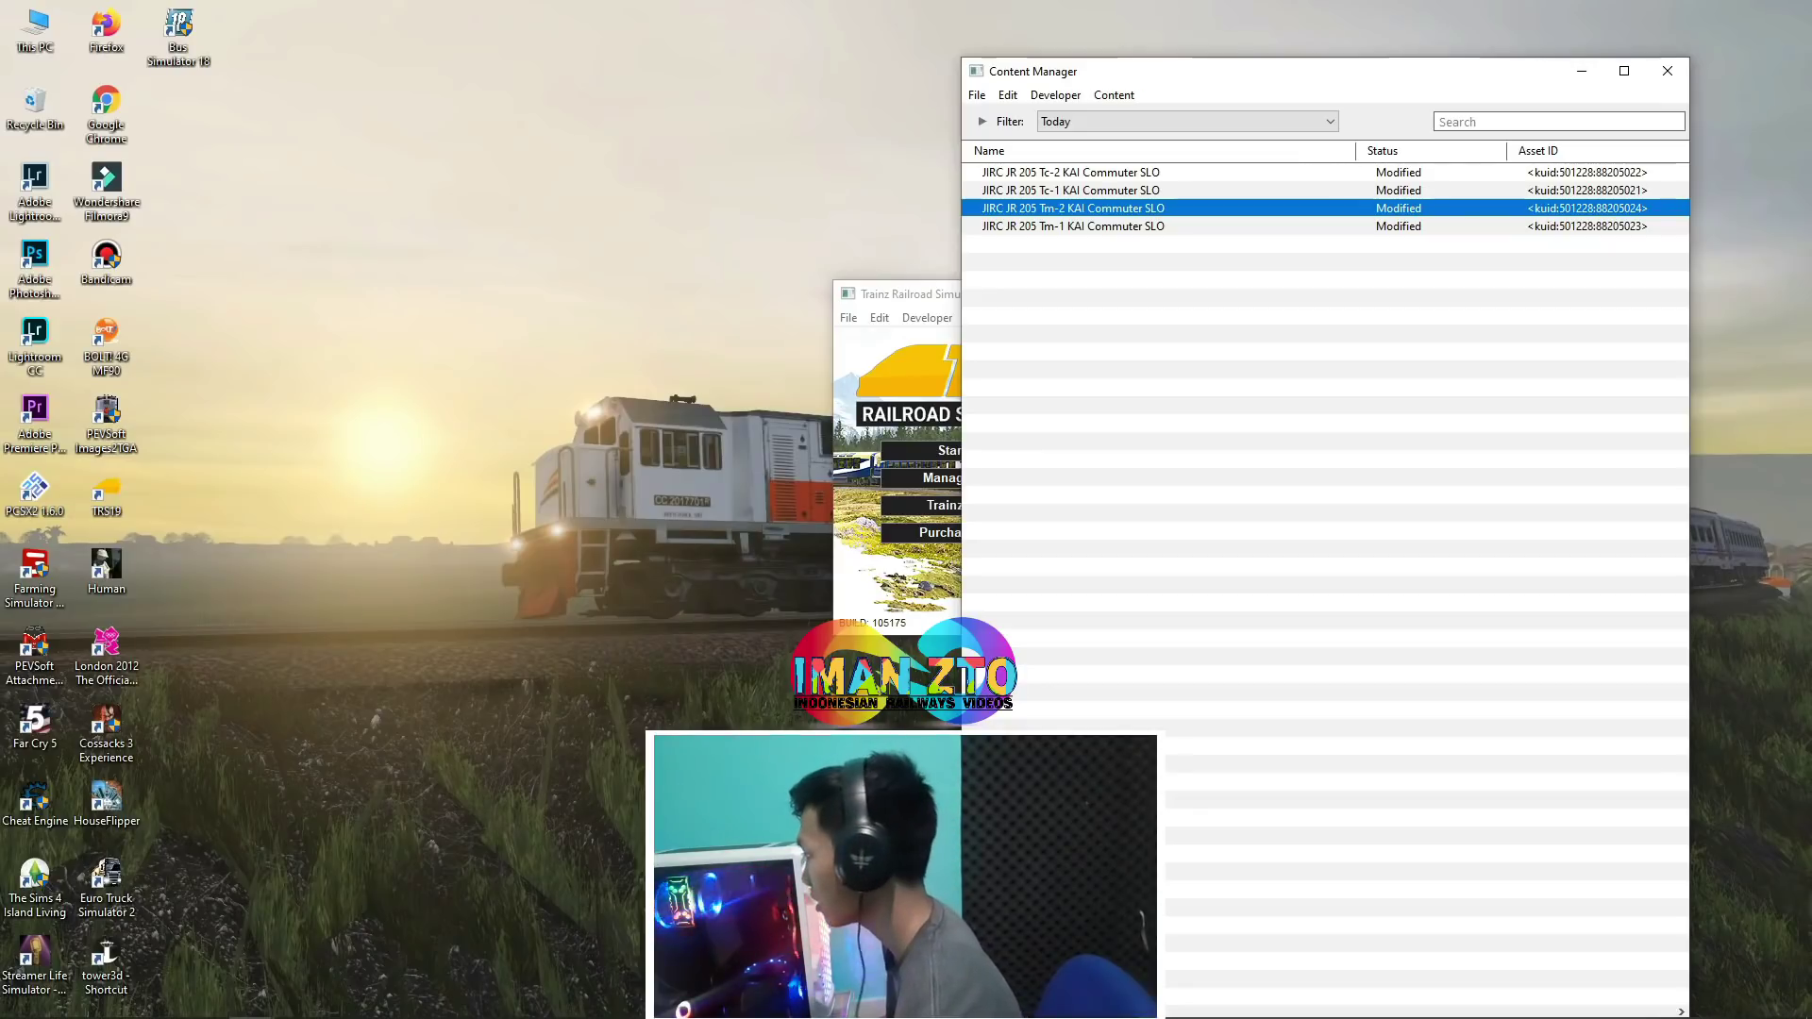
# Step: Close Content Manager, start Trainz, dismiss the Asset Download dialog and open Driver / Surveyor
pyautogui.click(1668, 71)
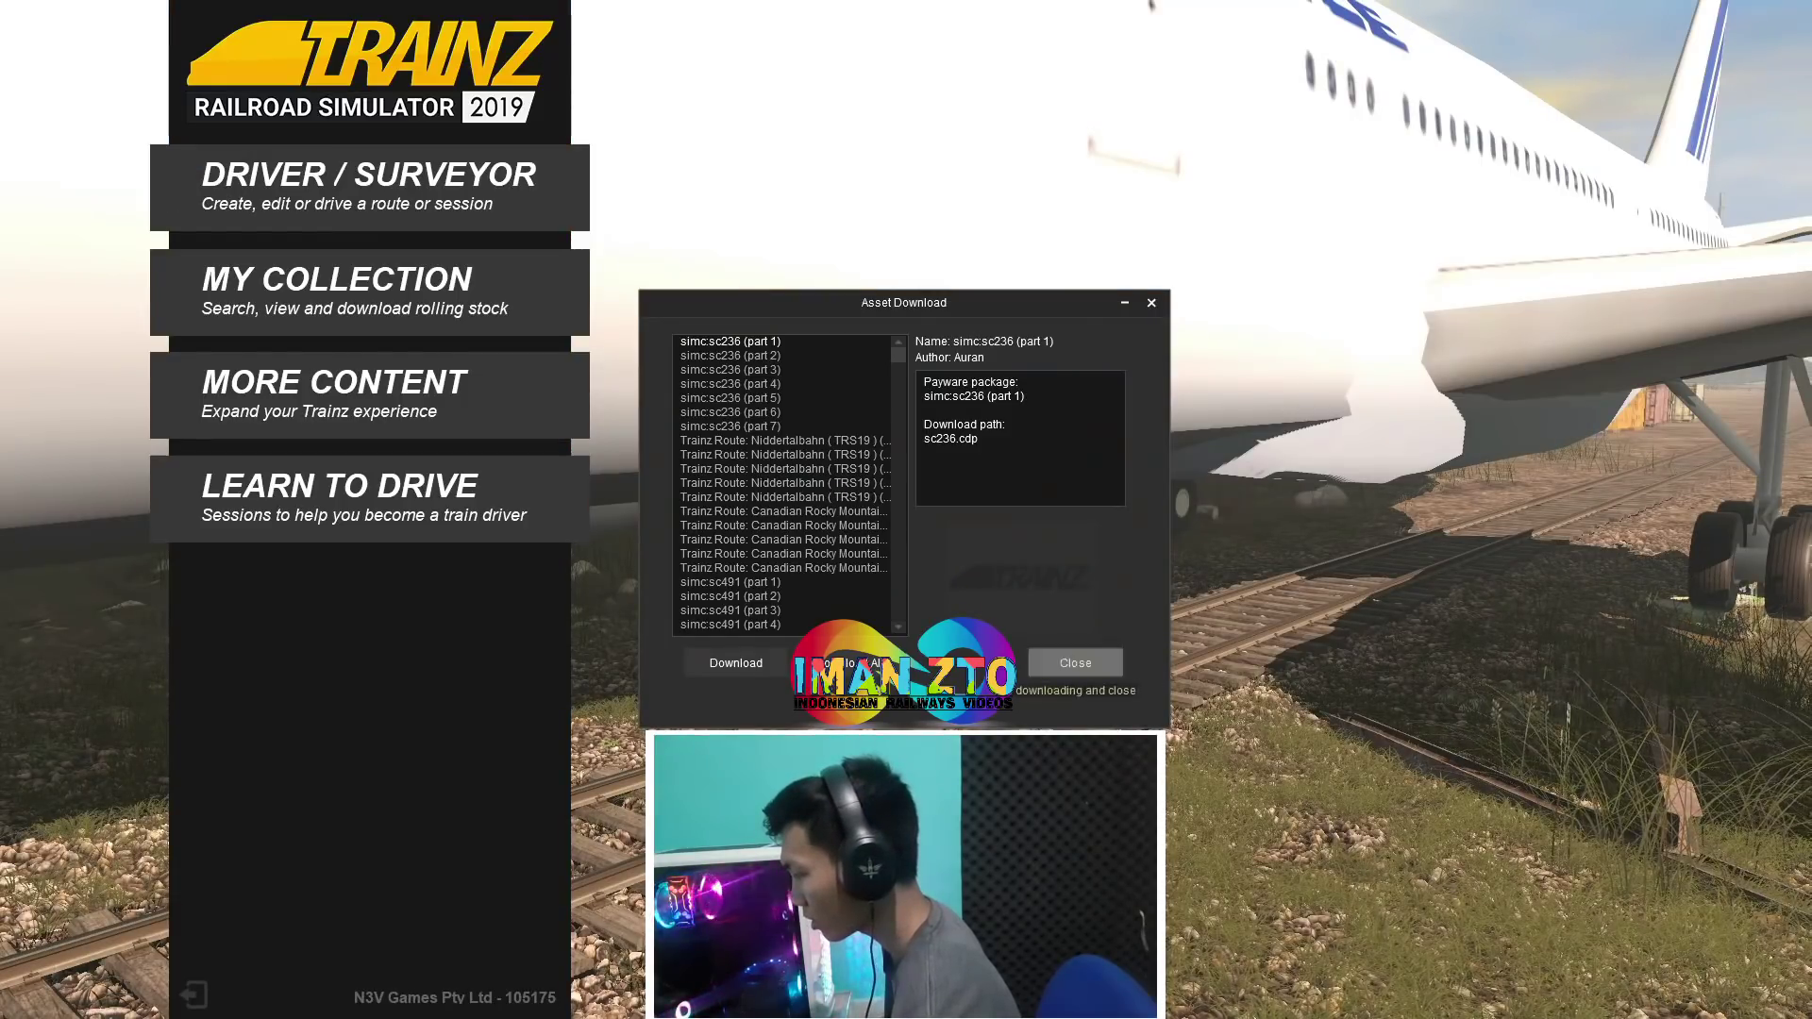
pyautogui.click(1074, 662)
pyautogui.click(255, 187)
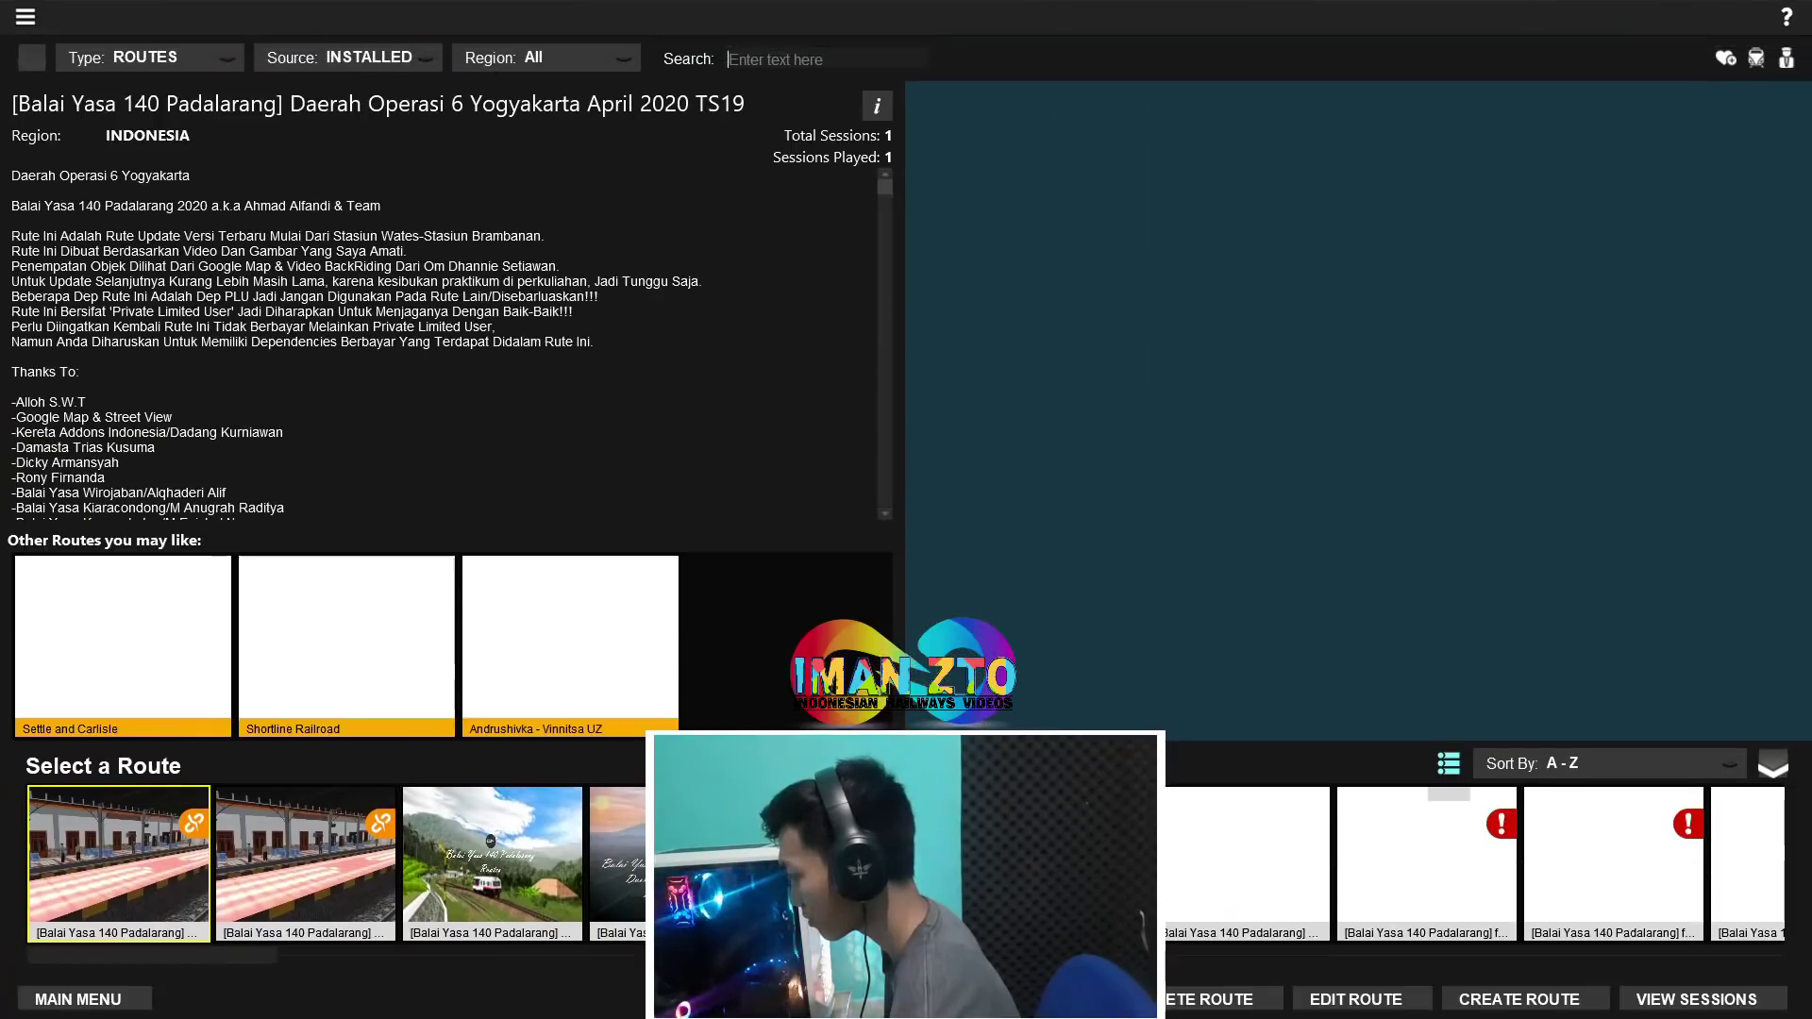
# Step: Find the NIS2018 - Kutoarjo Area route and open its NIS2018 - Kutoarjo Area session for editing
pyautogui.scroll(-9, 906, 863)
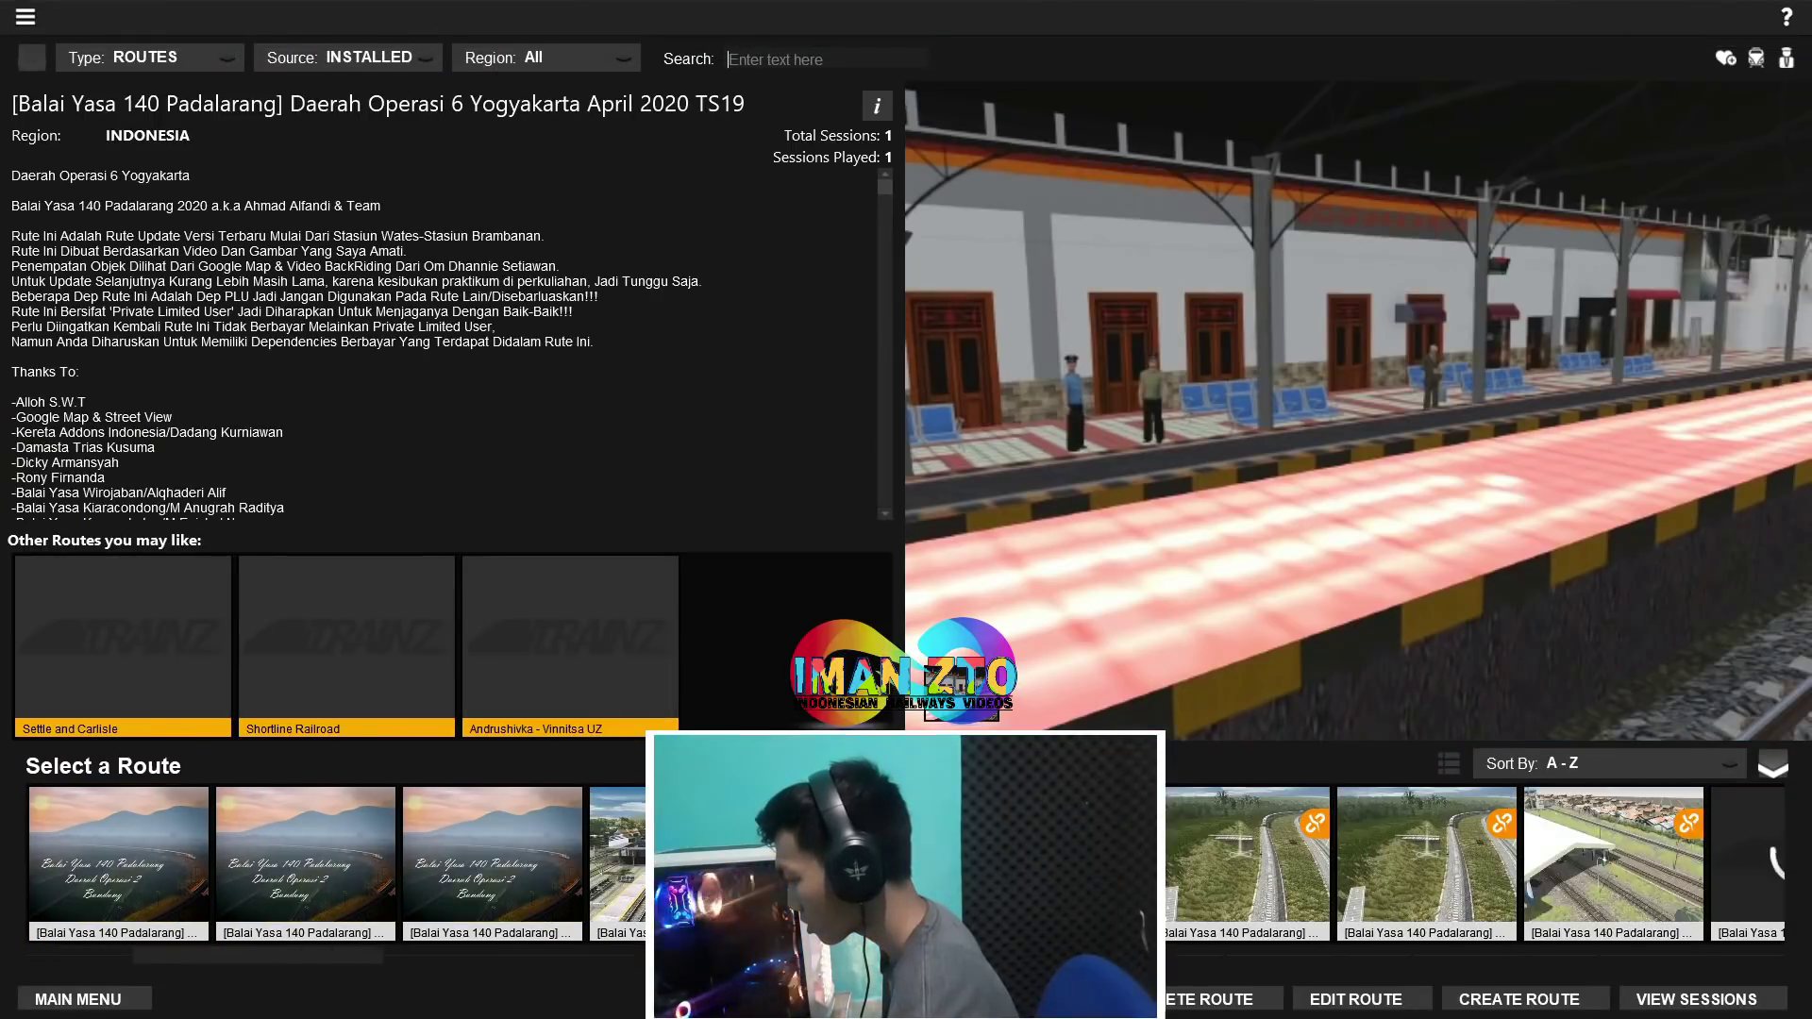
pyautogui.scroll(-5, 906, 863)
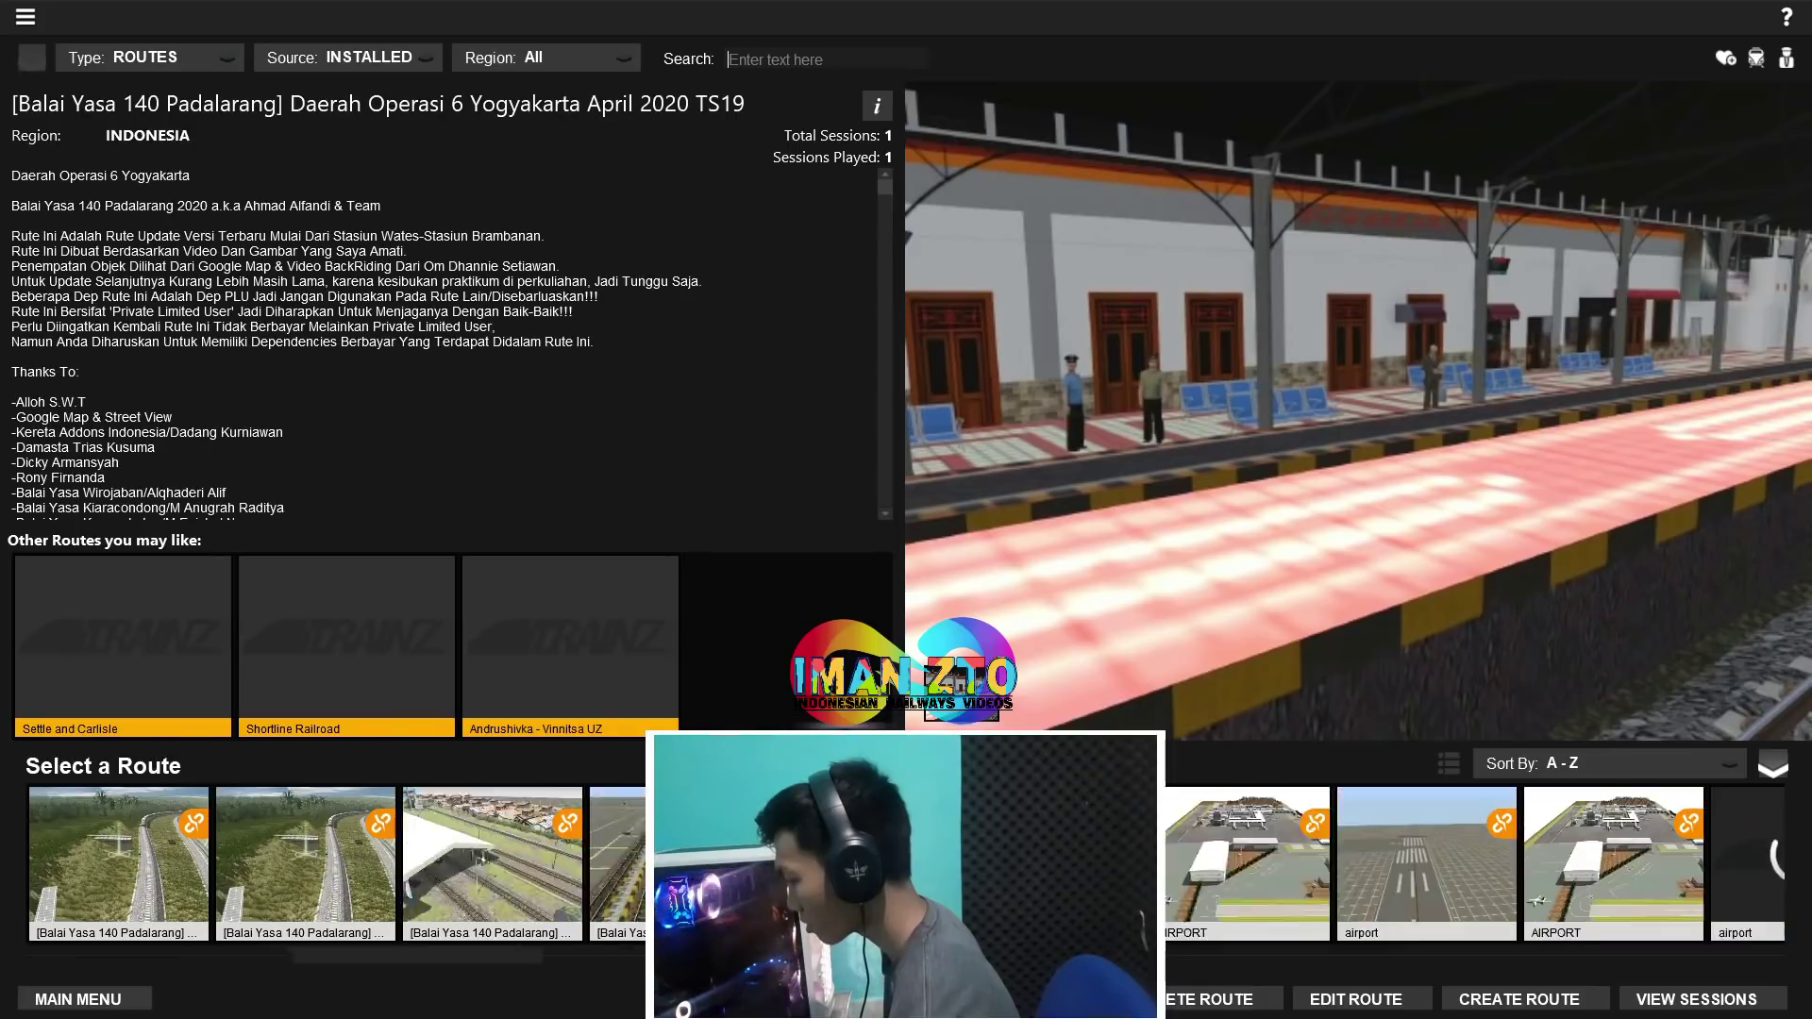
pyautogui.scroll(-5, 906, 863)
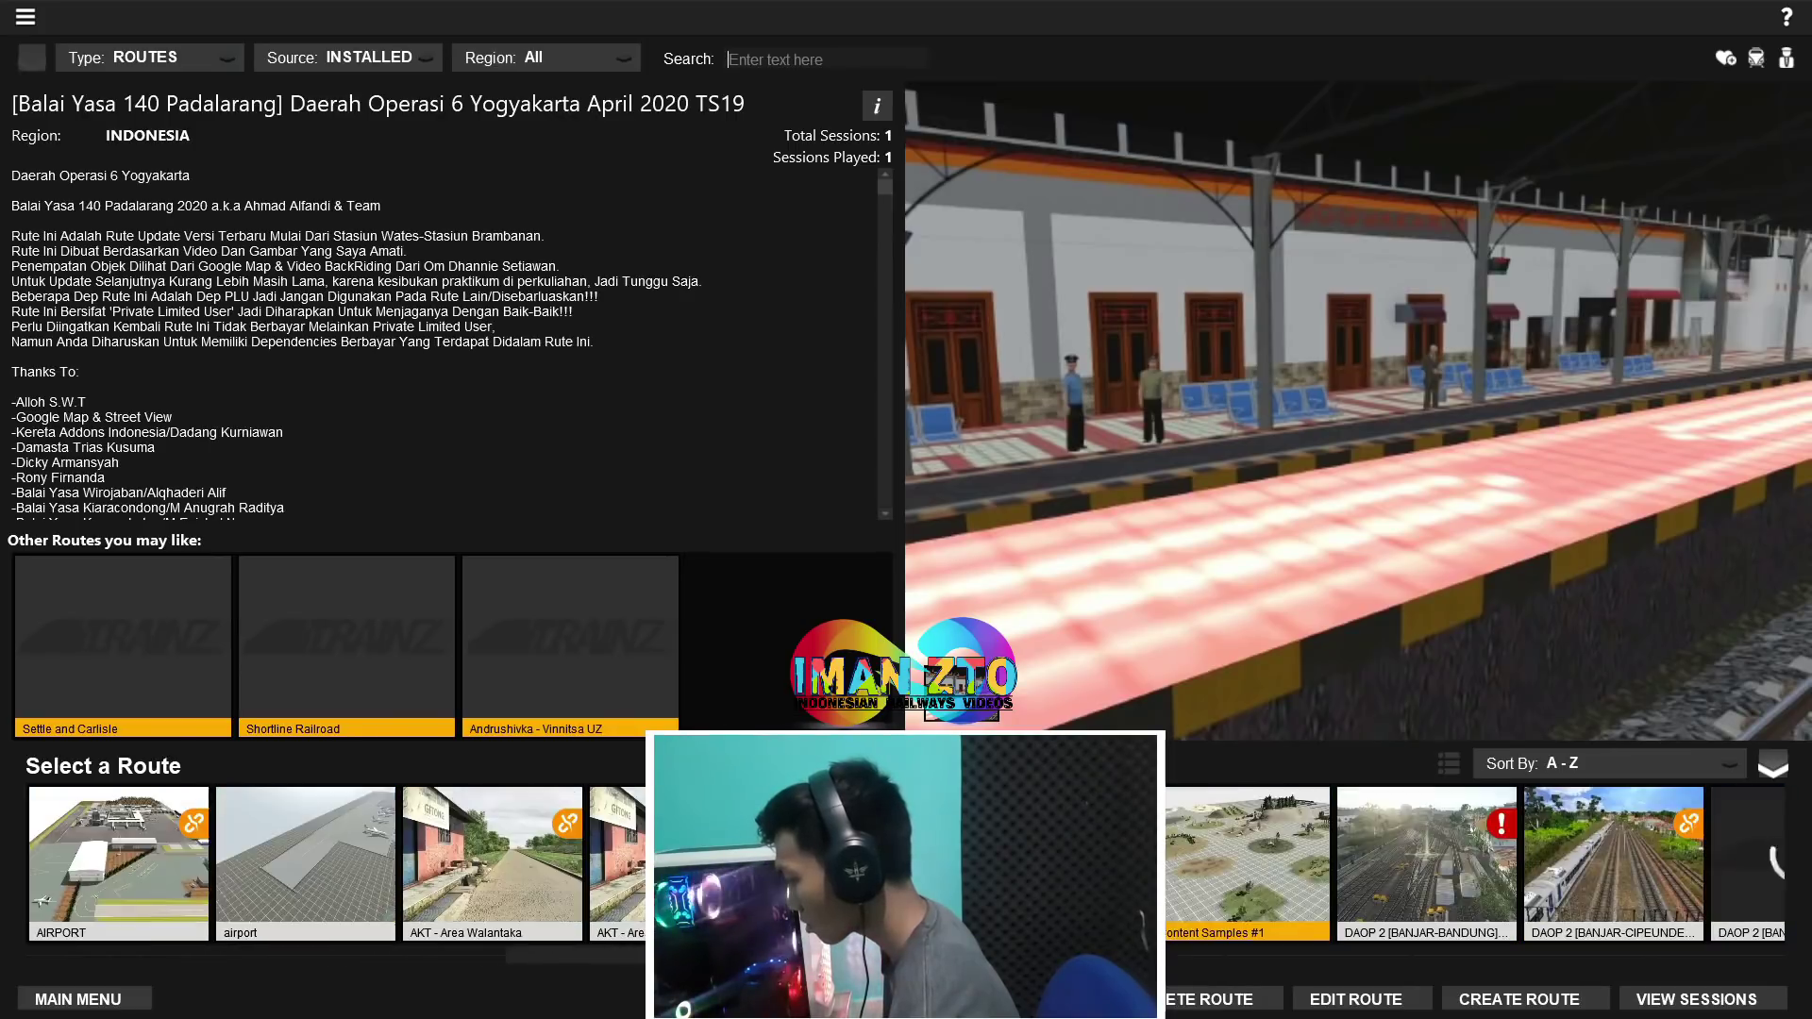
pyautogui.scroll(-5, 906, 863)
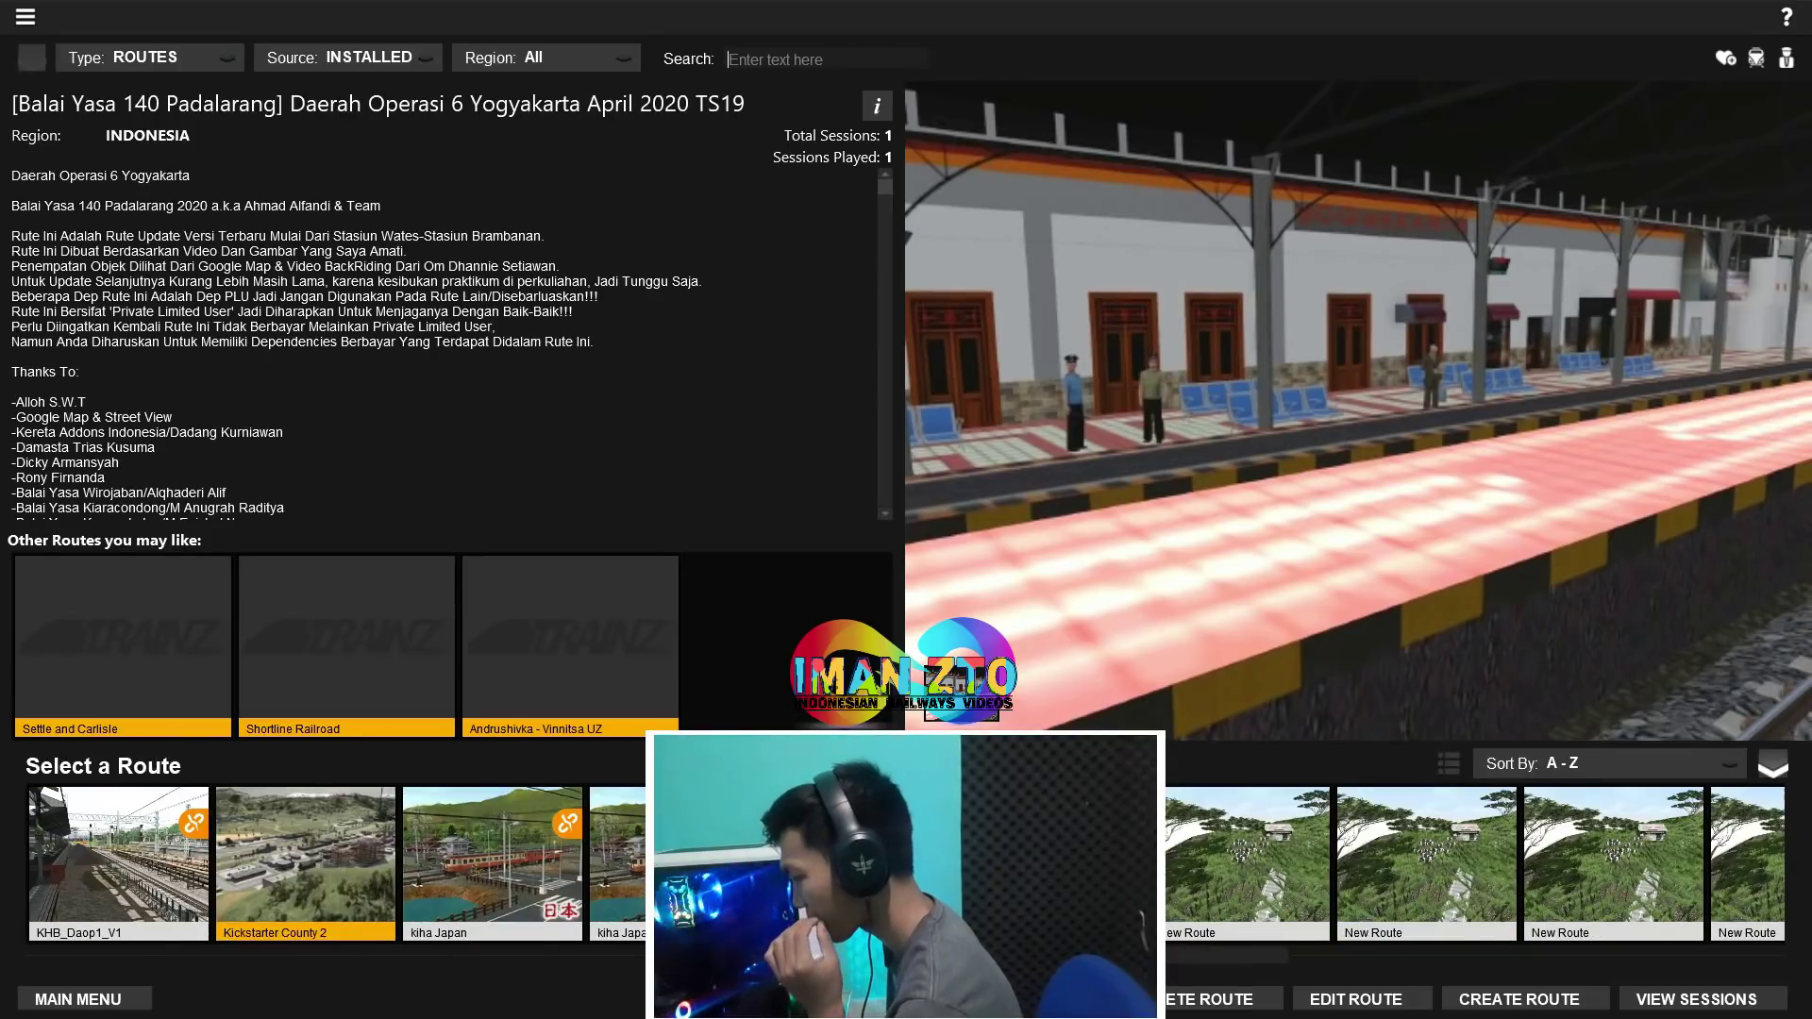
pyautogui.scroll(-2, 906, 864)
pyautogui.scroll(-2, 906, 864)
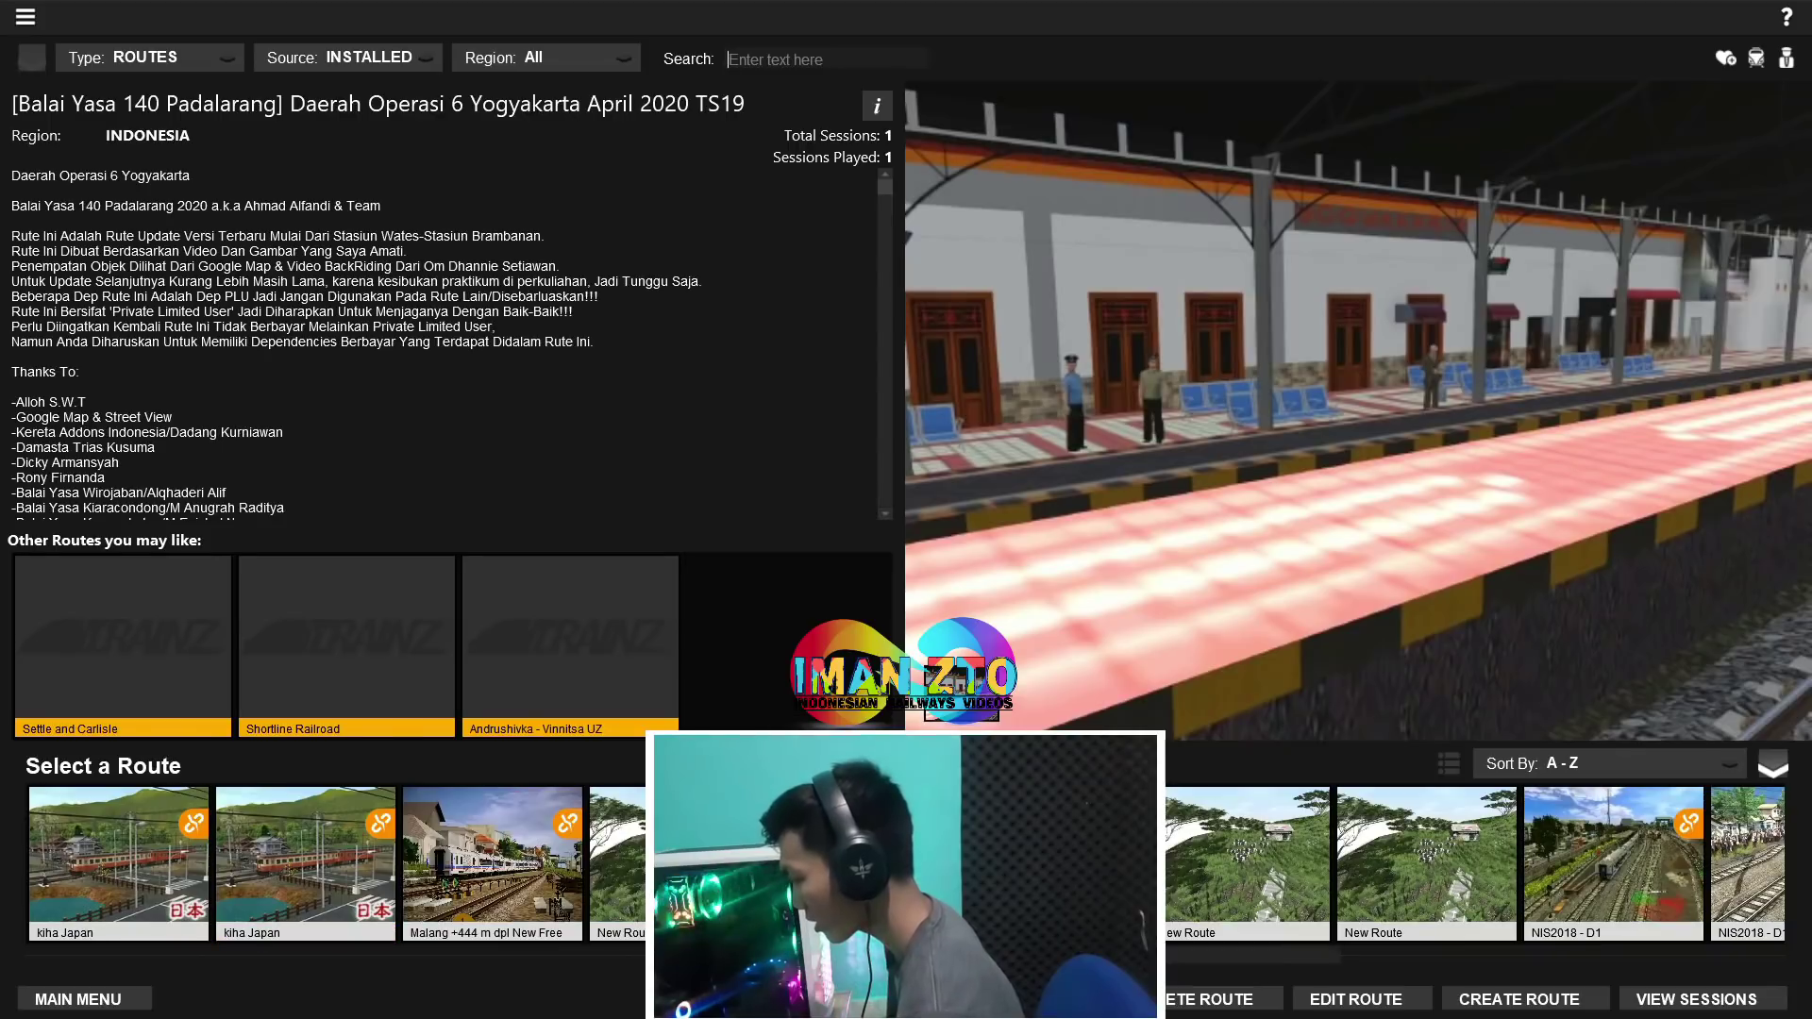
pyautogui.scroll(-3, 905, 863)
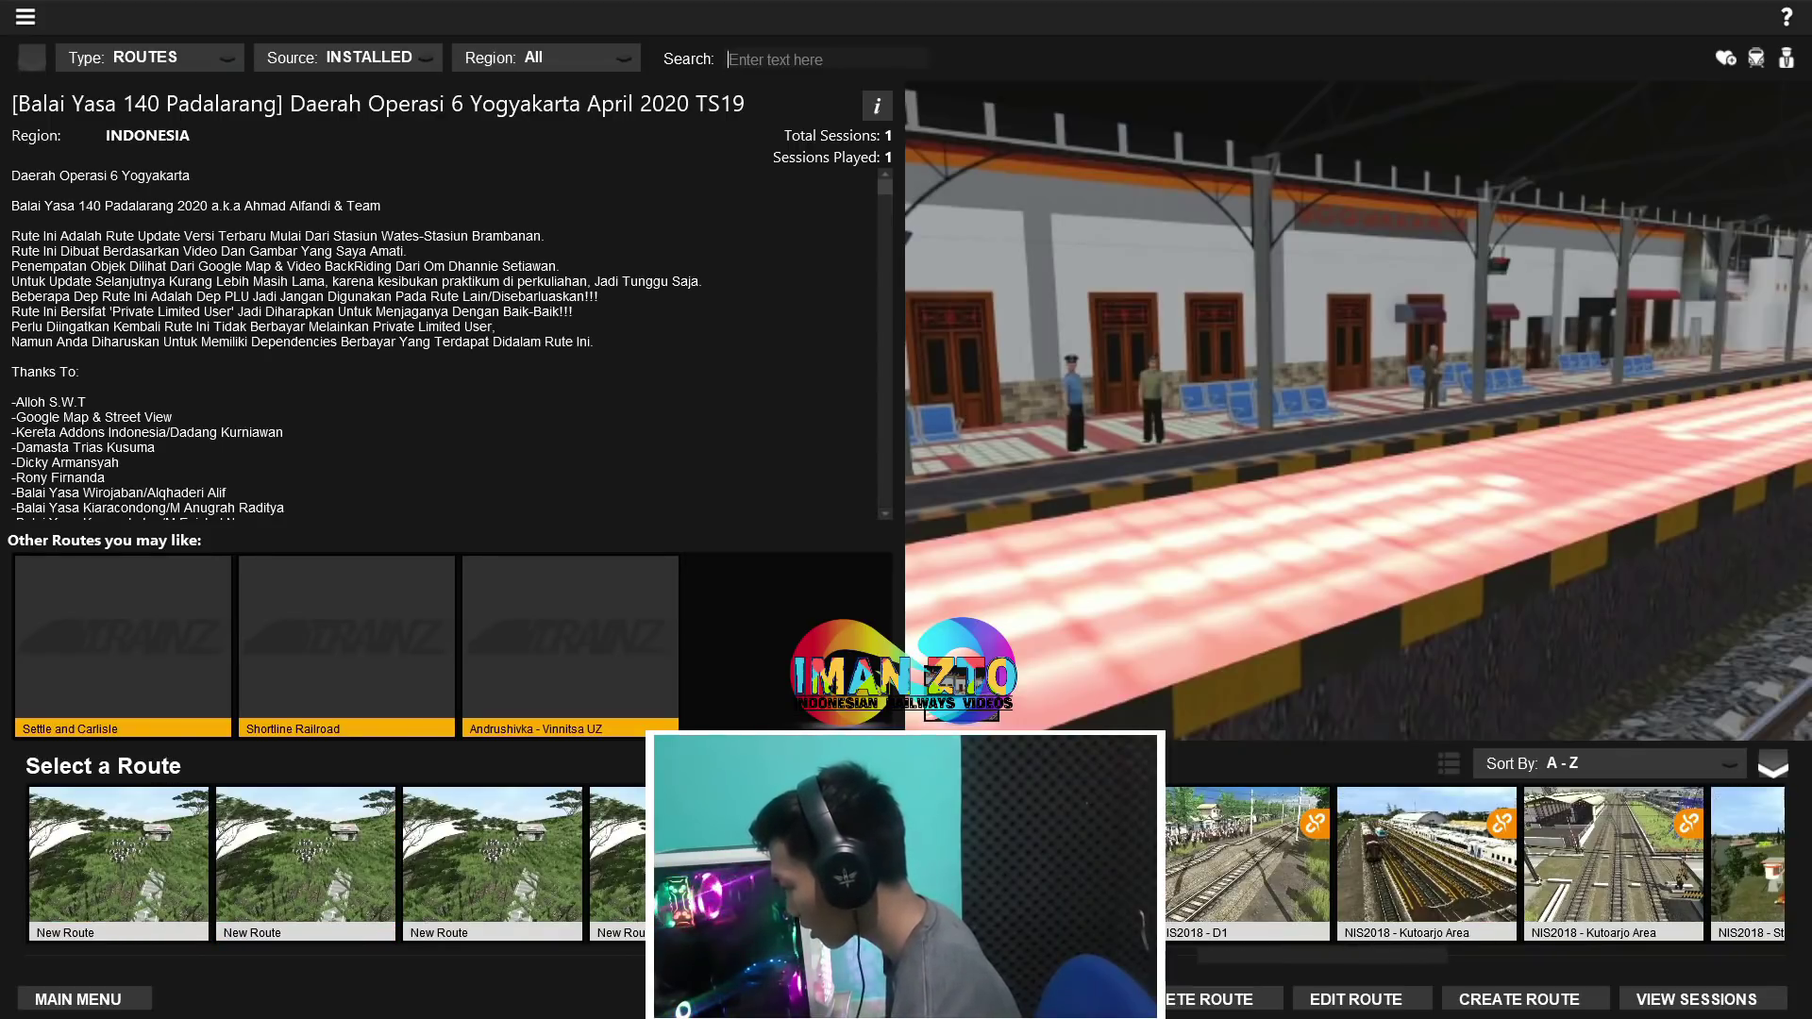
pyautogui.scroll(-3, 905, 863)
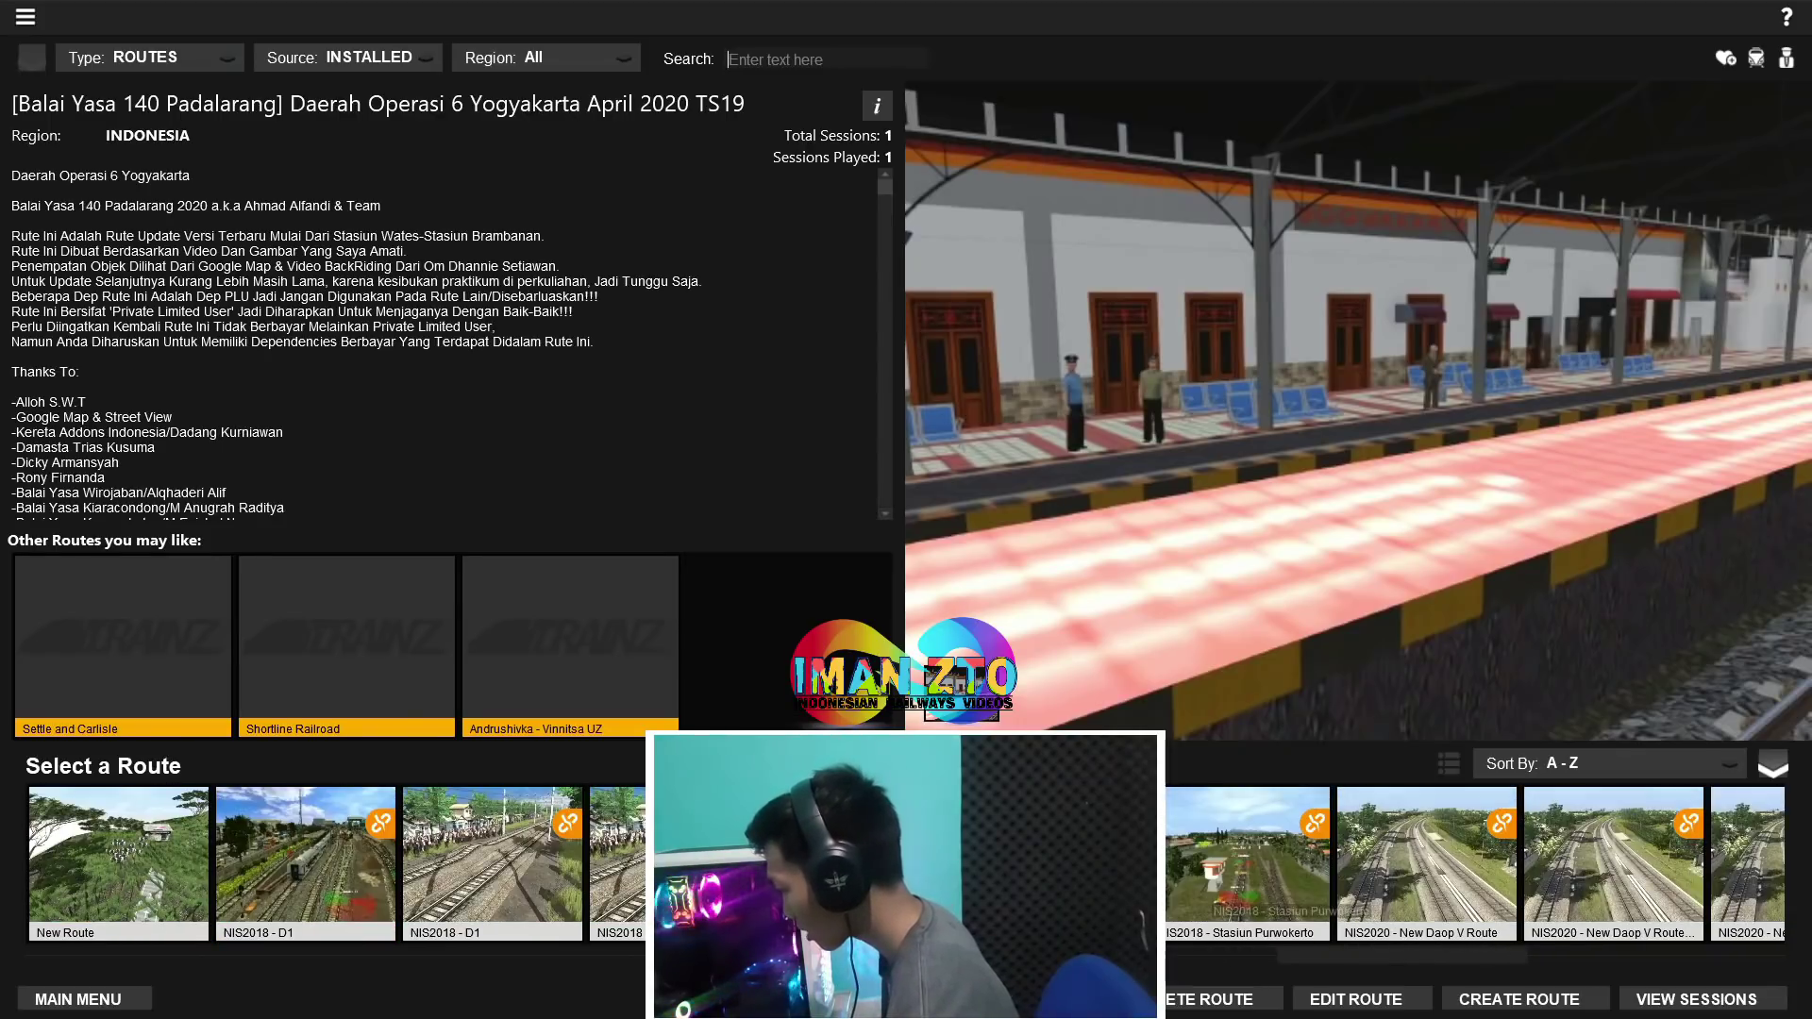
pyautogui.doubleClick(944, 877)
pyautogui.click(326, 877)
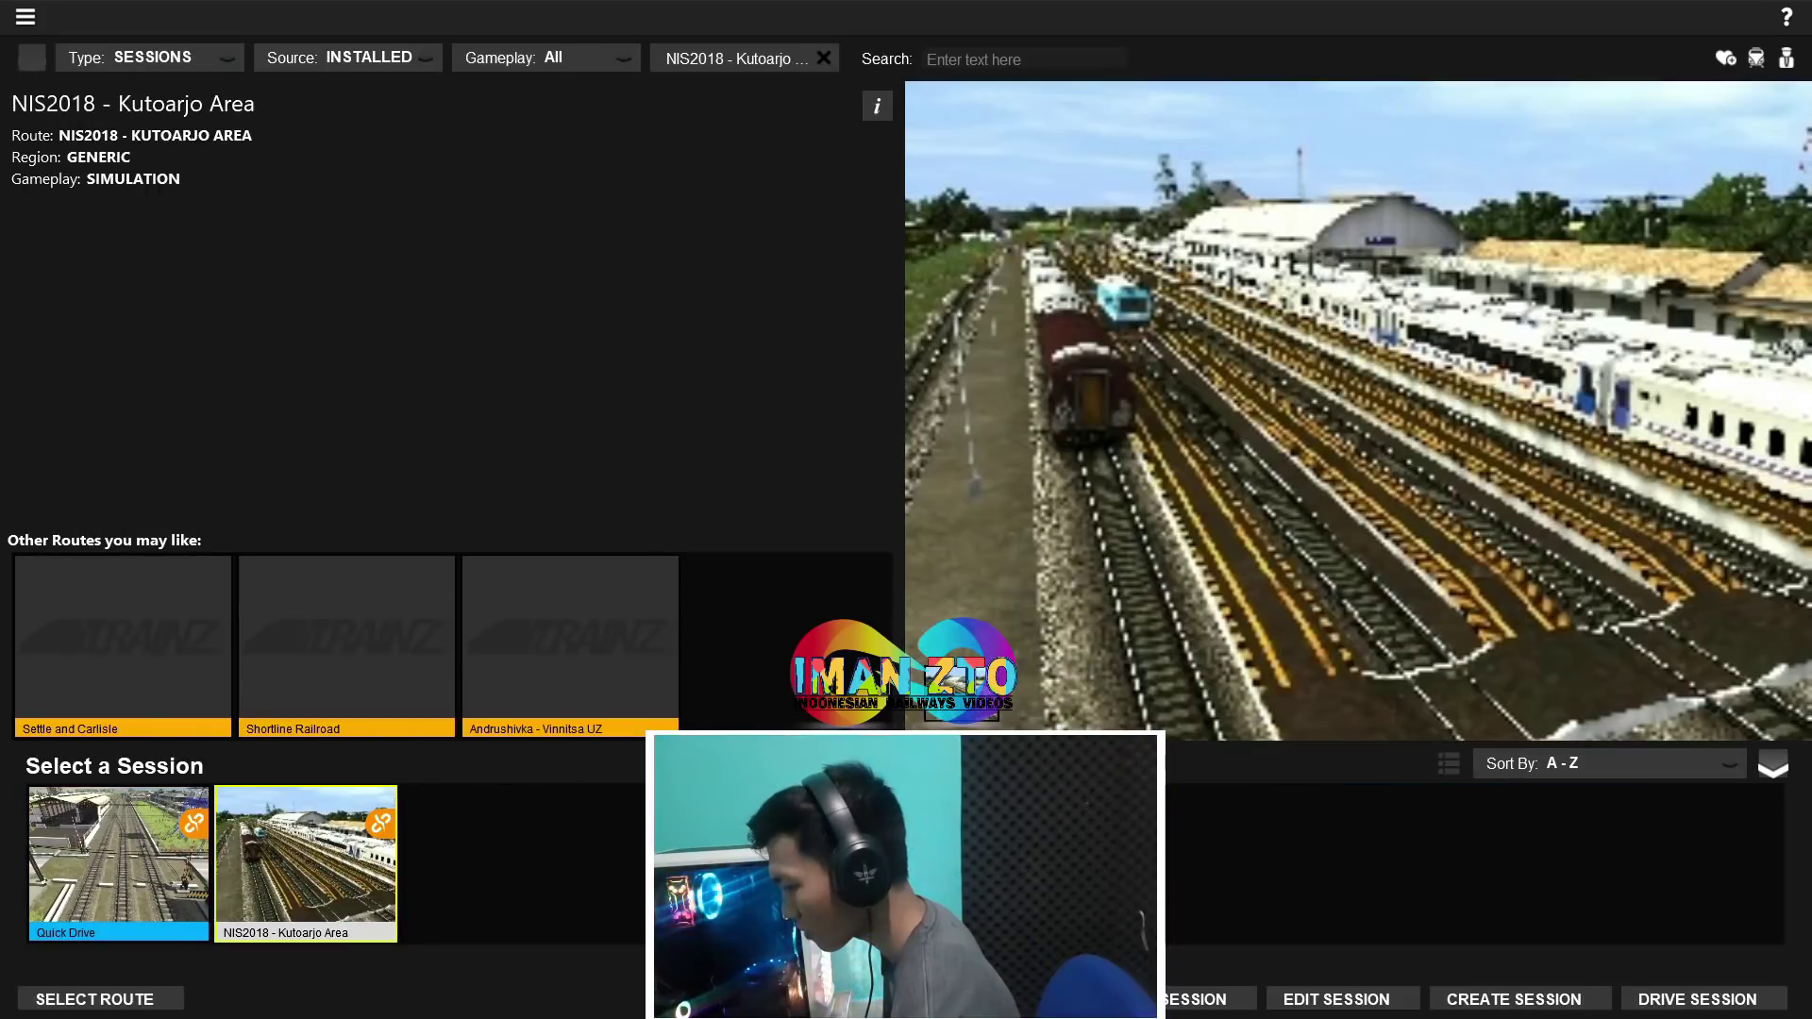
pyautogui.click(1343, 998)
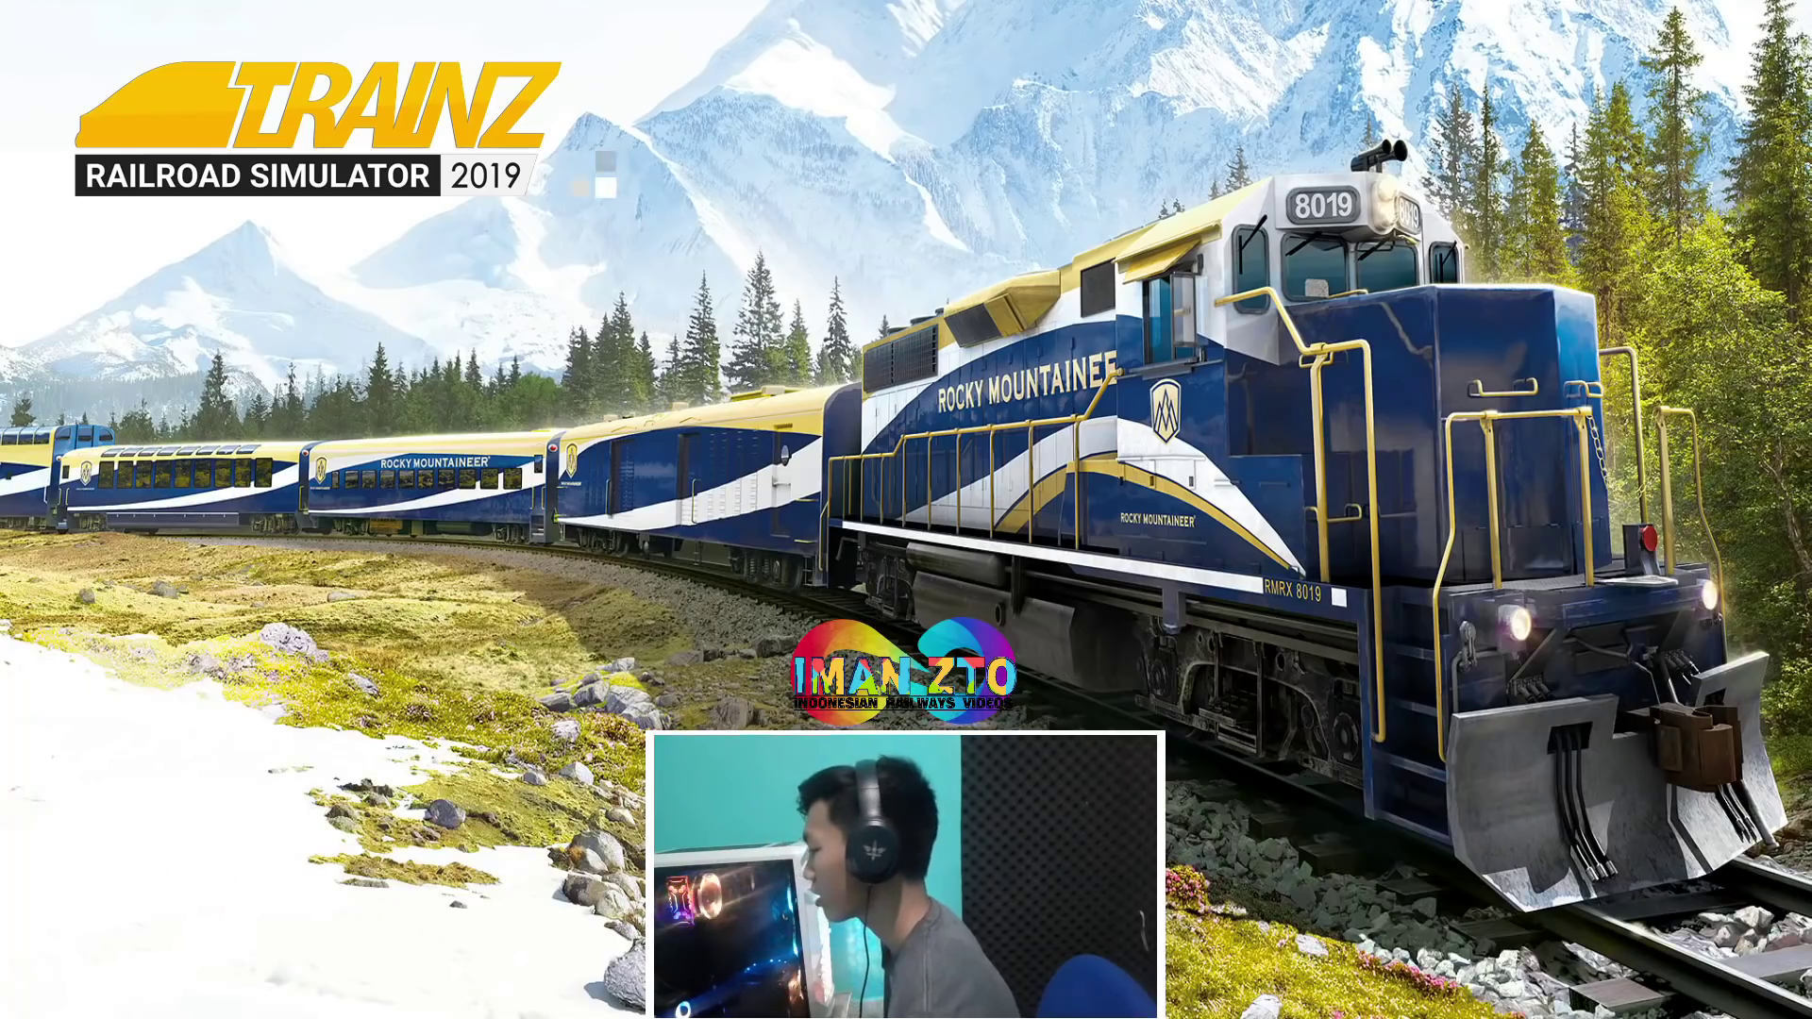